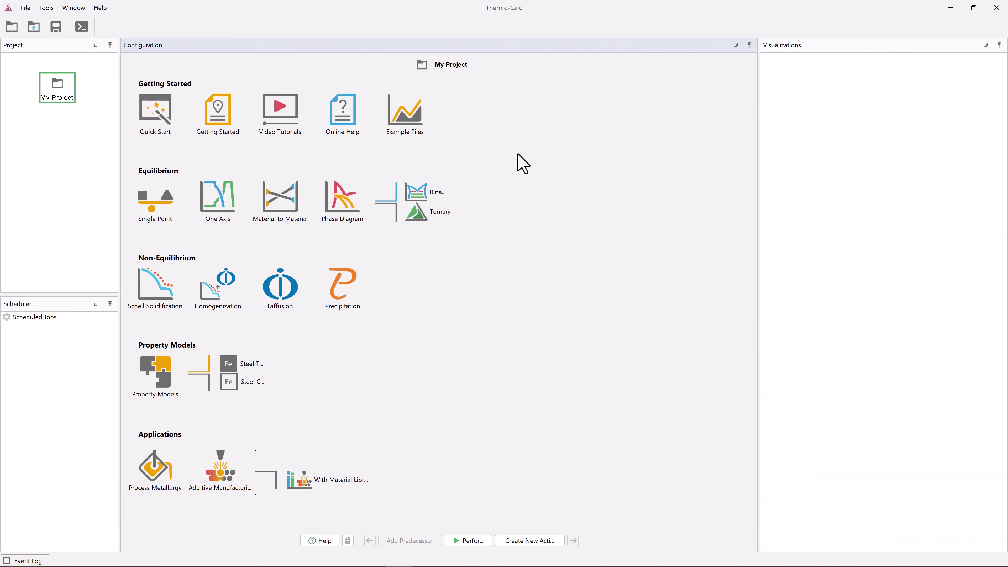
Browse the Additive Manufacturing folder of the supplied graphical-mode example projects
click(417, 130)
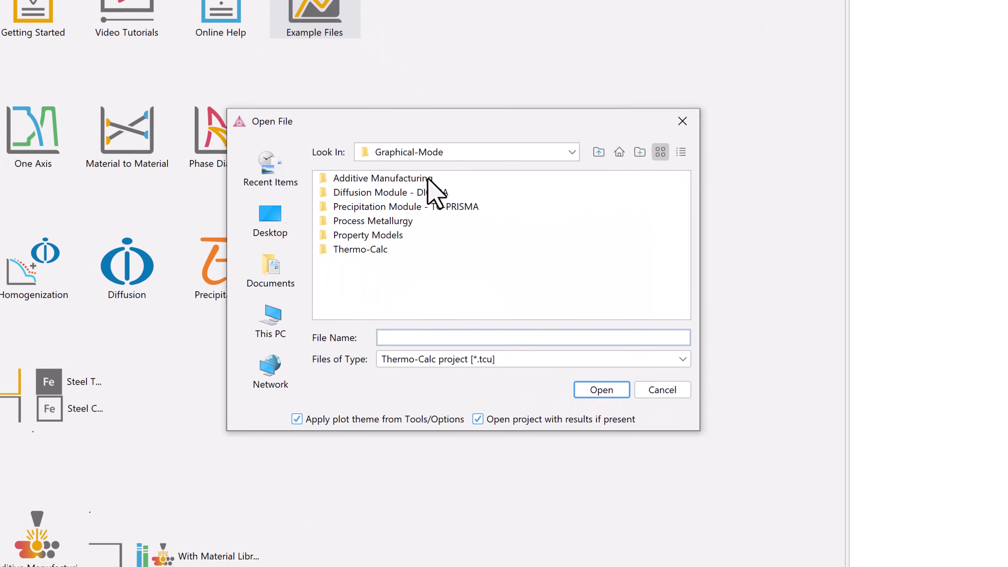
click(480, 229)
double_click(416, 169)
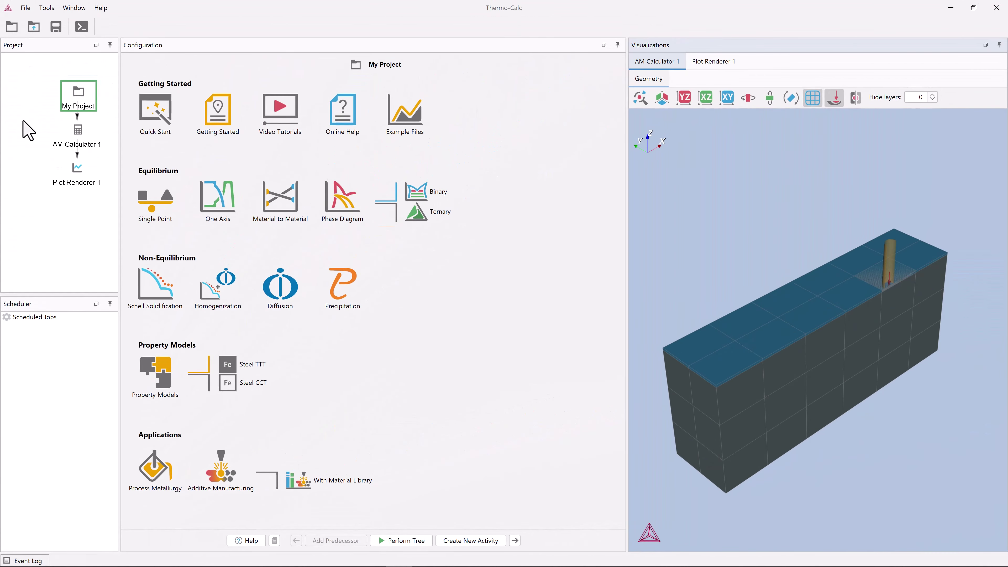
Review the library materials available in AM Calculator 1's material properties, keeping IN625 selected
click(78, 130)
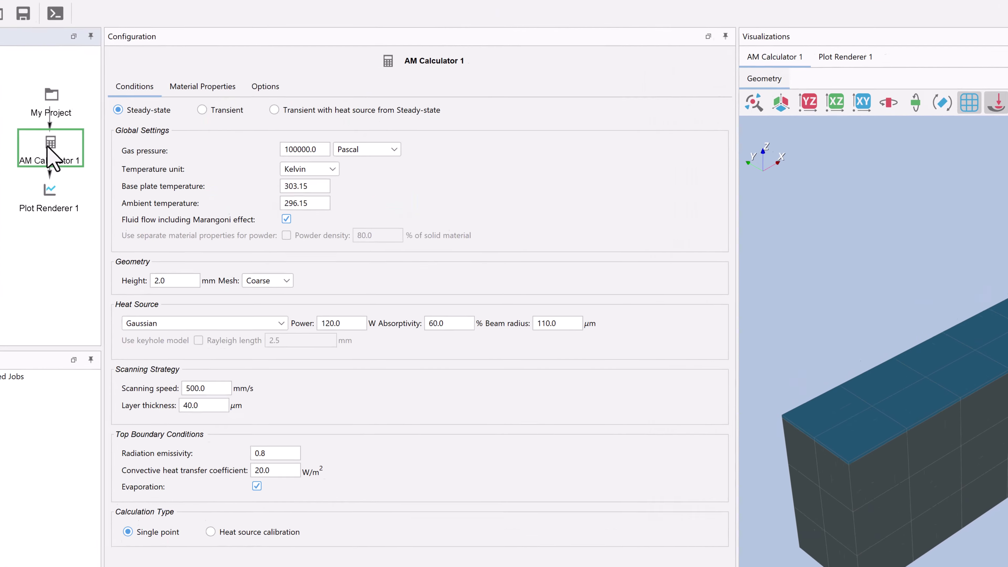
click(200, 89)
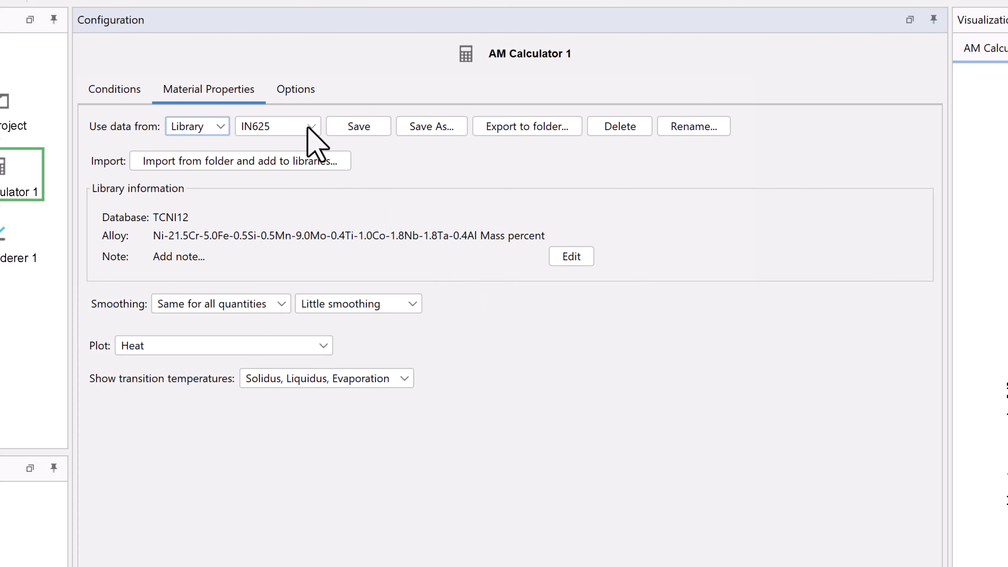
click(310, 128)
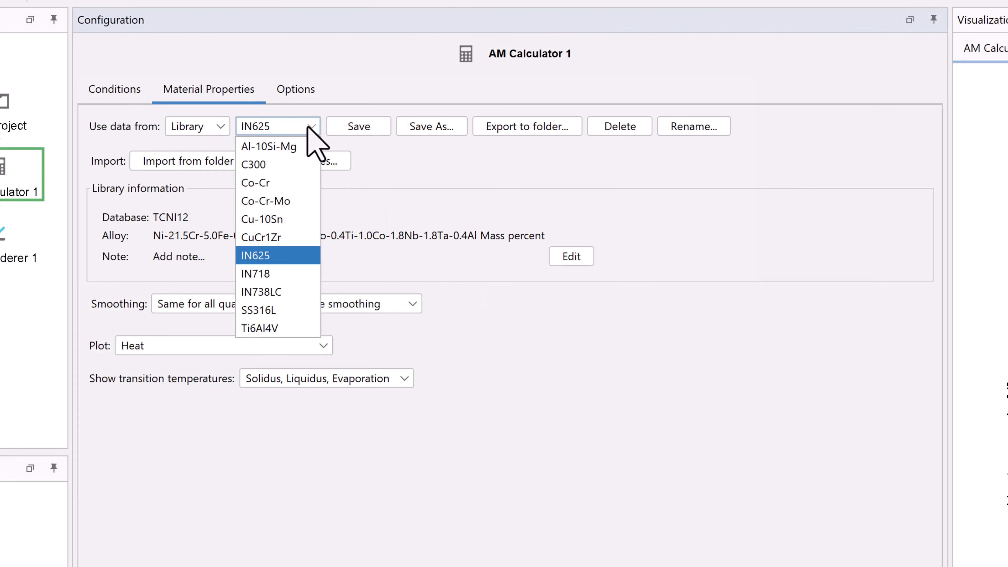
click(308, 127)
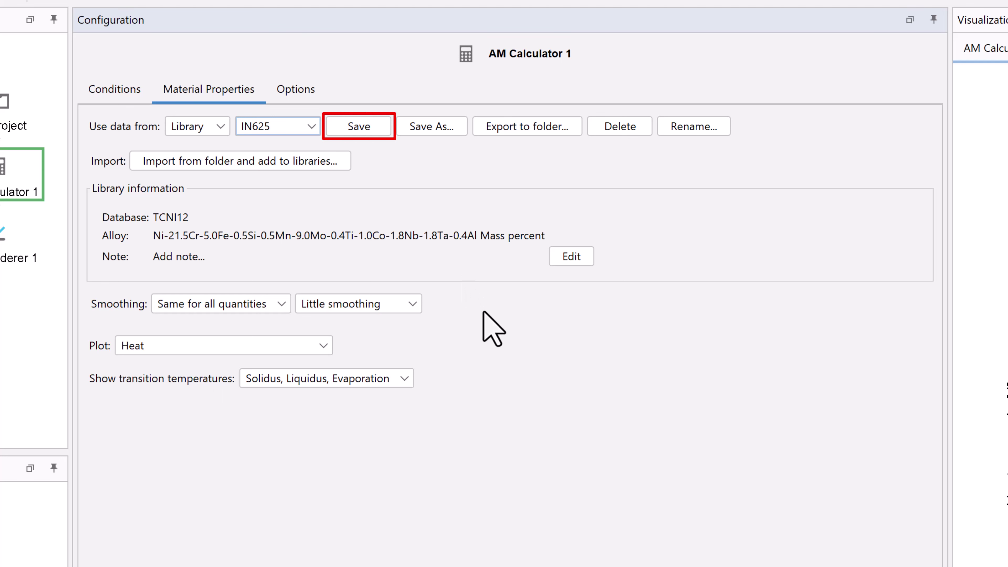
Create an Additive Manufacturing calculation from the template and set System Definer 1's database to TCTI5: Ti-Alloys v5.1
click(8, 119)
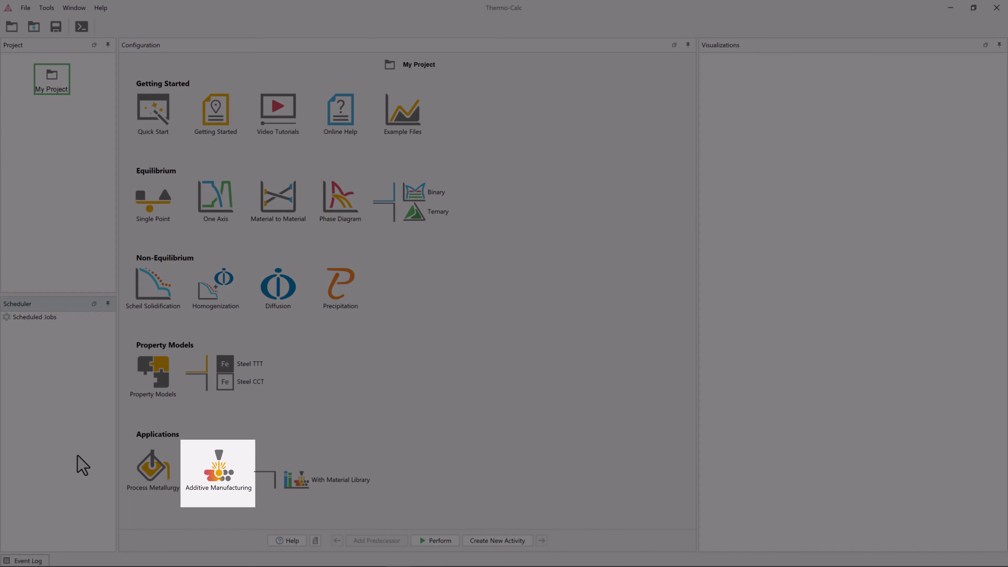
click(220, 475)
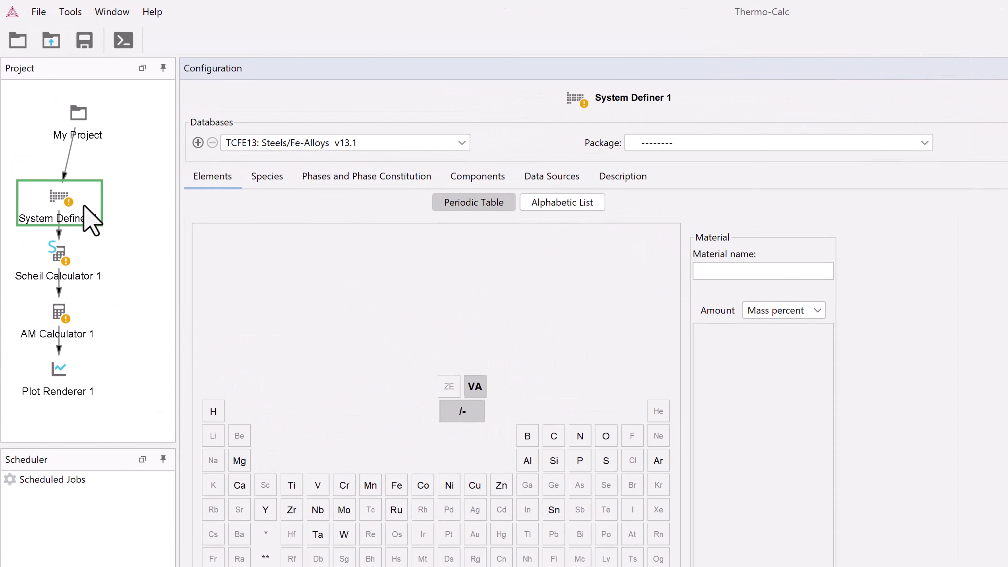
click(58, 203)
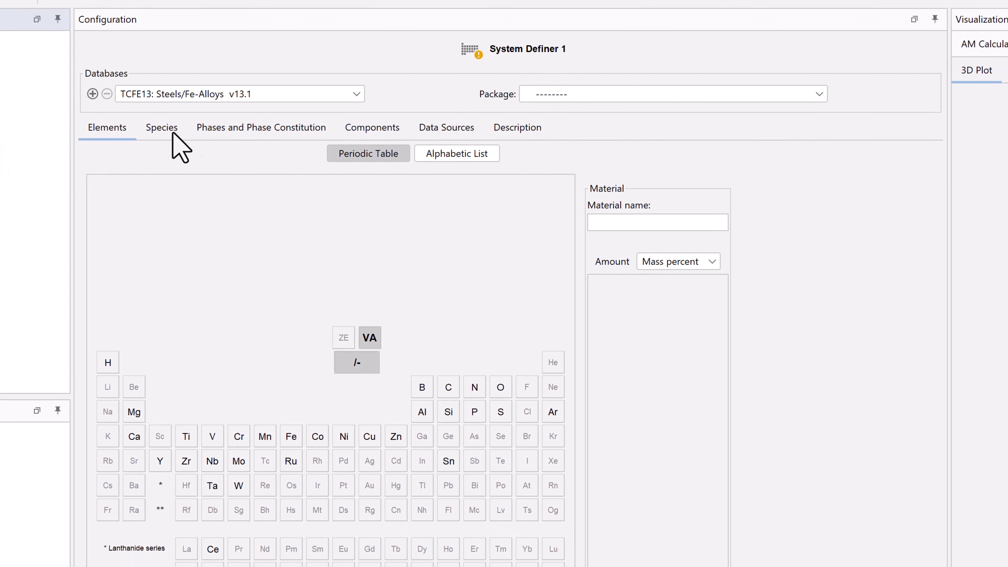
click(353, 94)
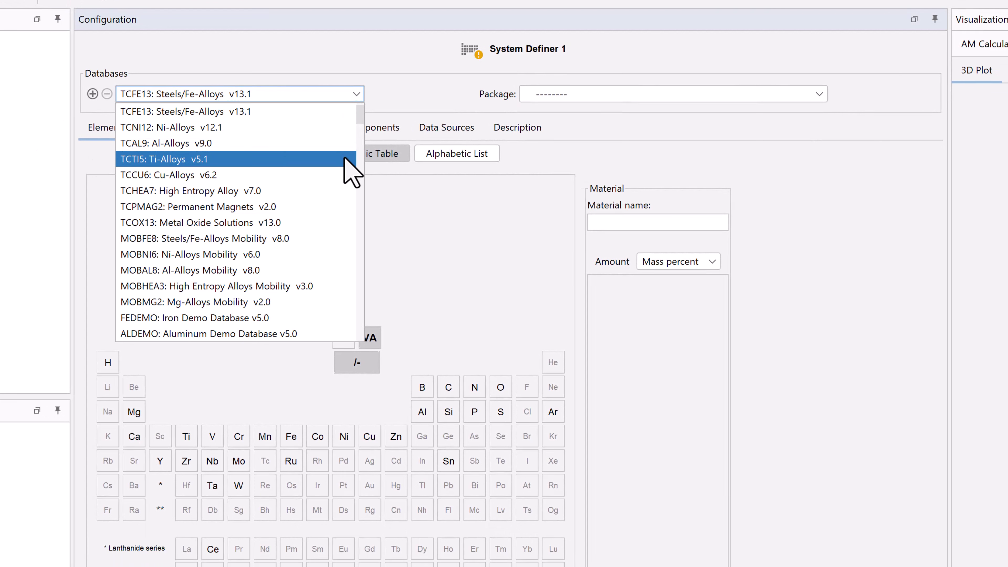
click(349, 159)
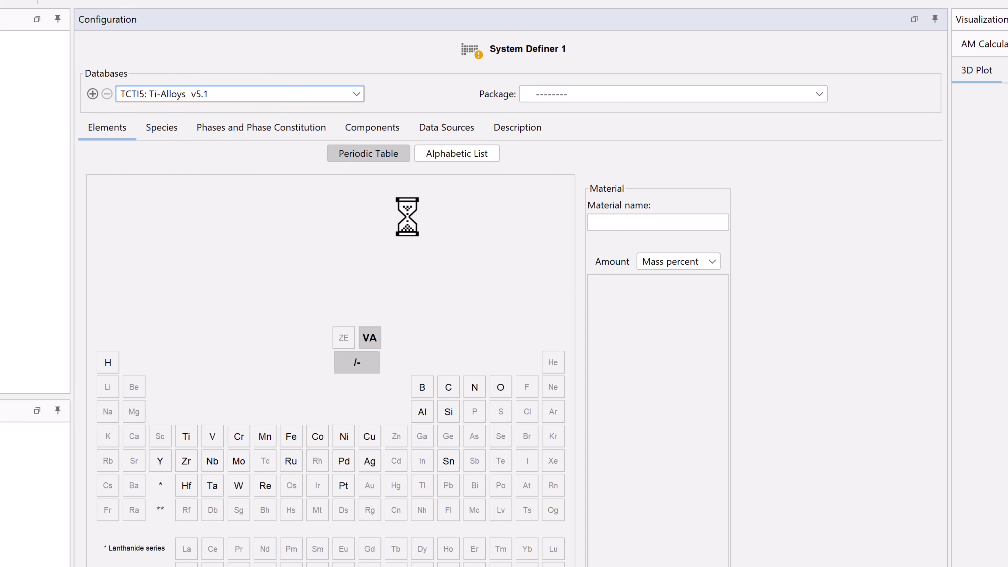
Define the alloy from Ti, Al and V, with 6 mass percent Al and 4 mass percent V
click(186, 436)
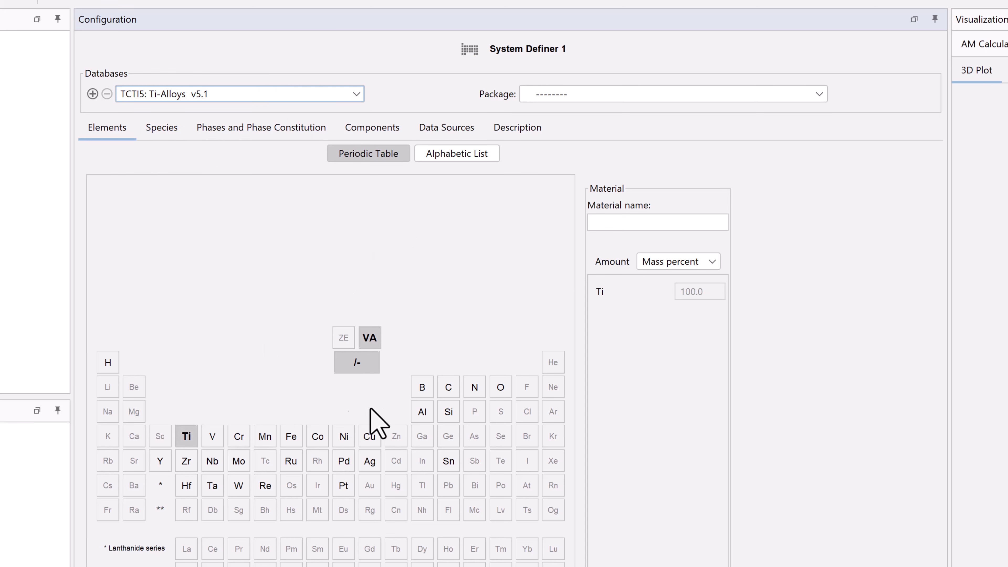
click(422, 411)
click(213, 439)
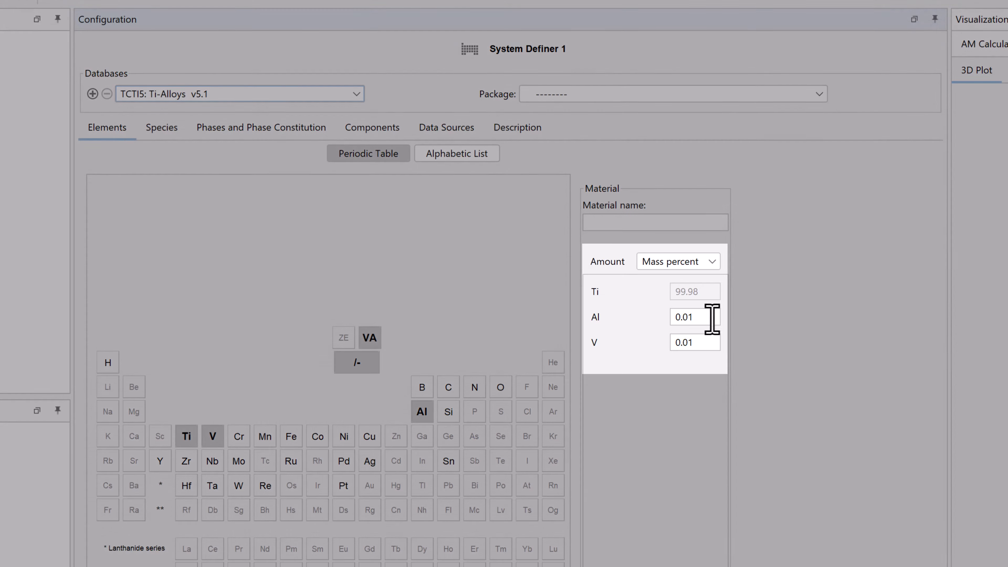
double_click(711, 317)
text(6)
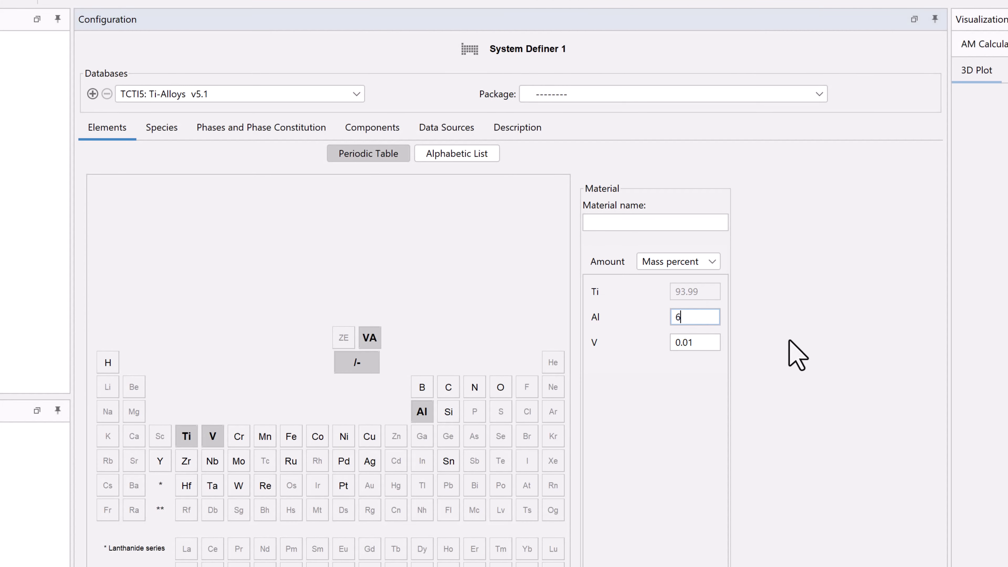
key(Tab)
text(4)
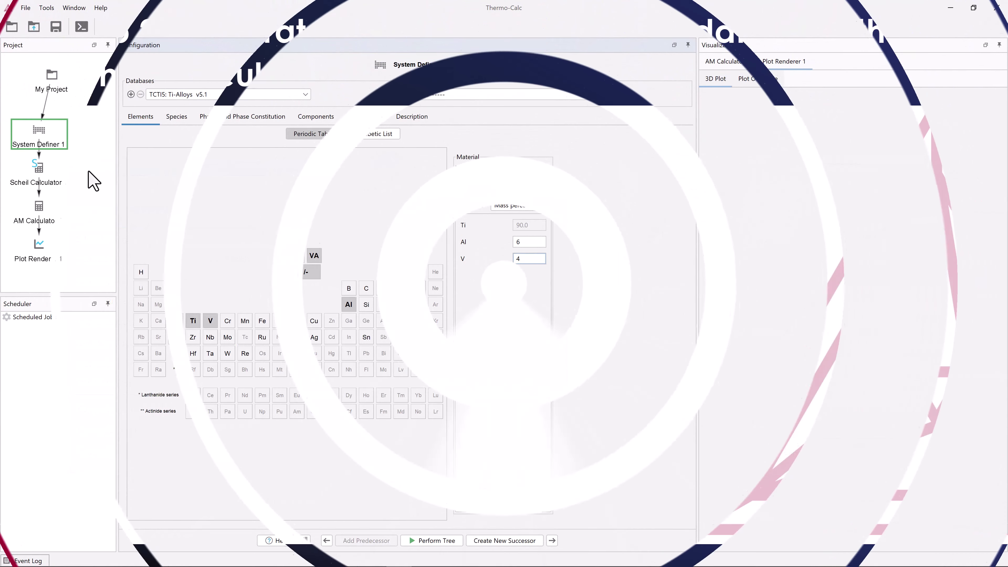
Review the basic configuration and advanced options of Scheil Calculator 1
click(38, 171)
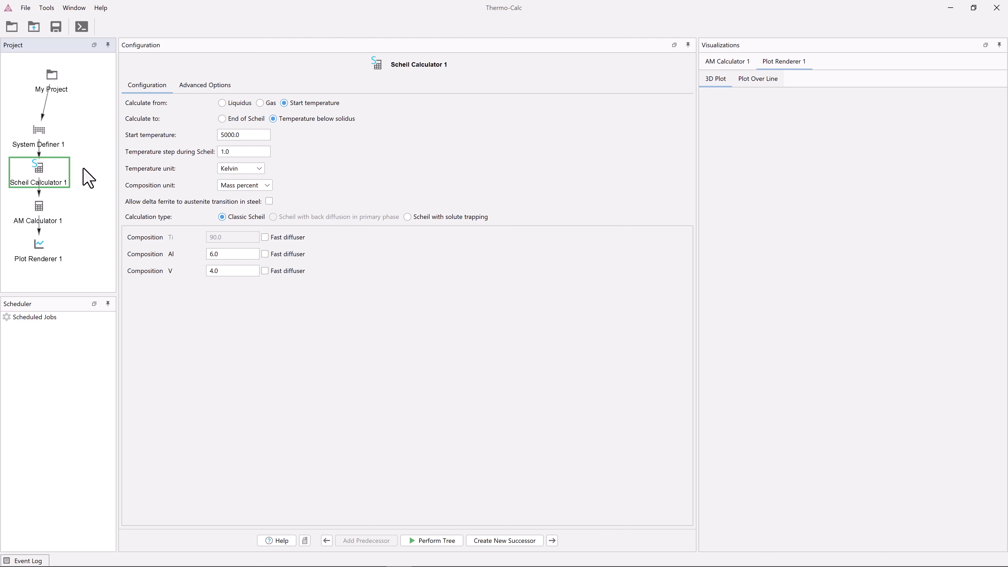
click(49, 89)
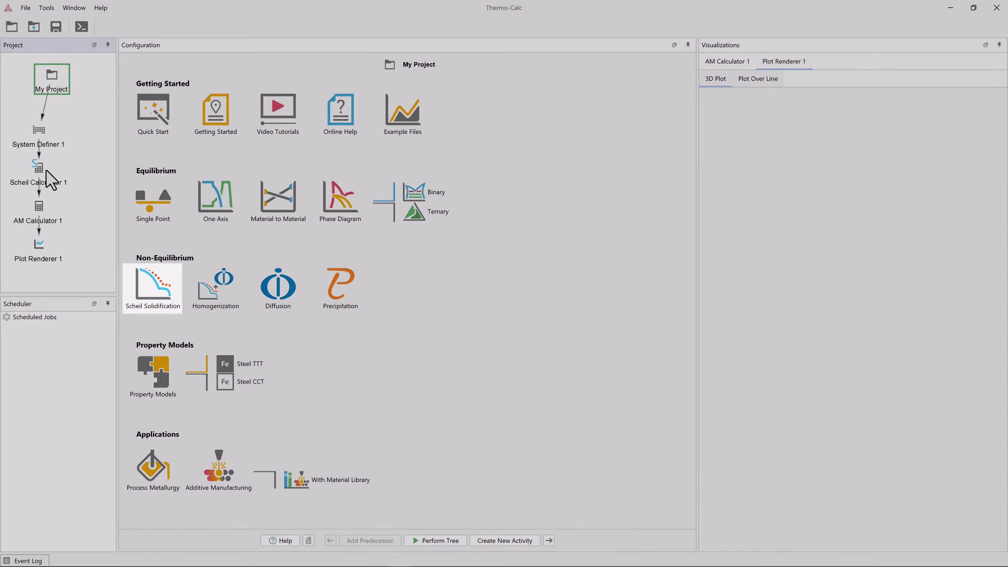
click(43, 176)
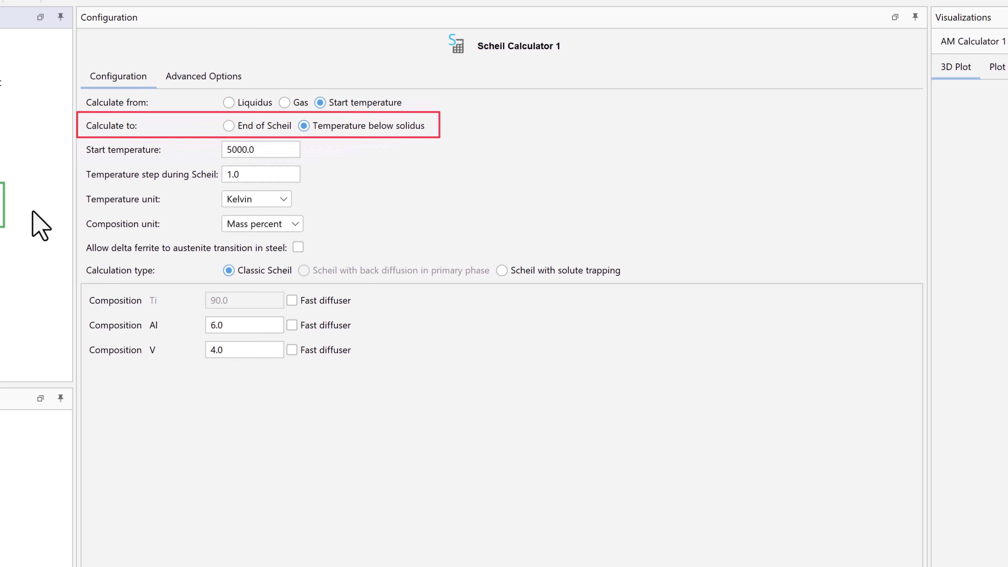
click(205, 80)
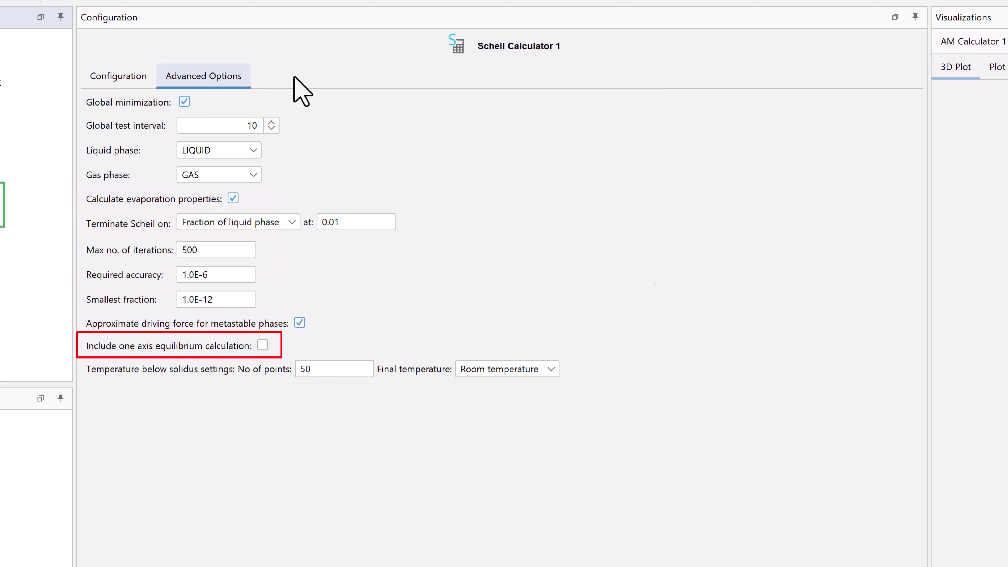
click(119, 76)
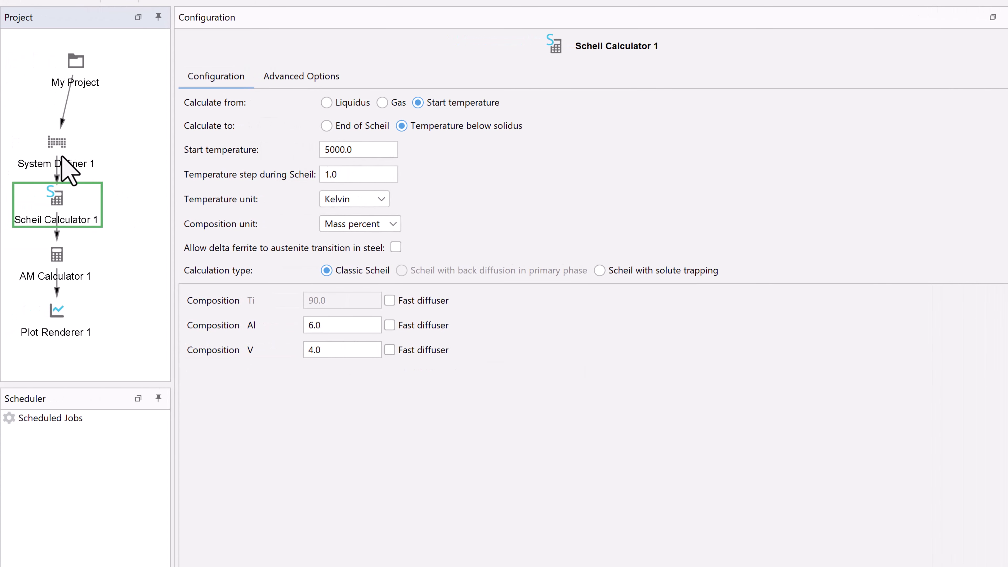
Check which successor calculators can be added to System Definer 1 without creating one
right_click(64, 158)
mouse_move(90, 167)
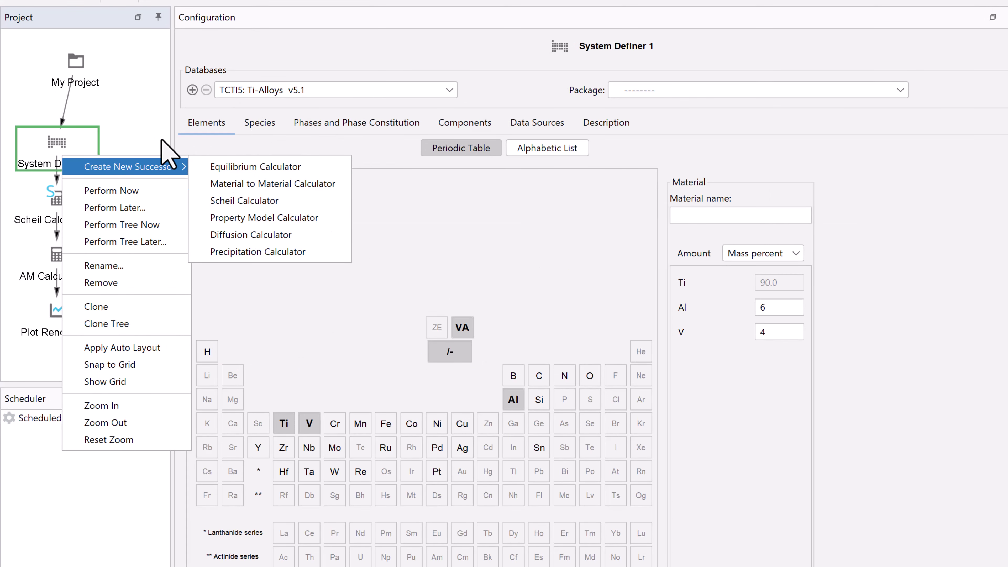
click(142, 153)
Perform only the calculation up to Scheil Calculator 1
click(67, 218)
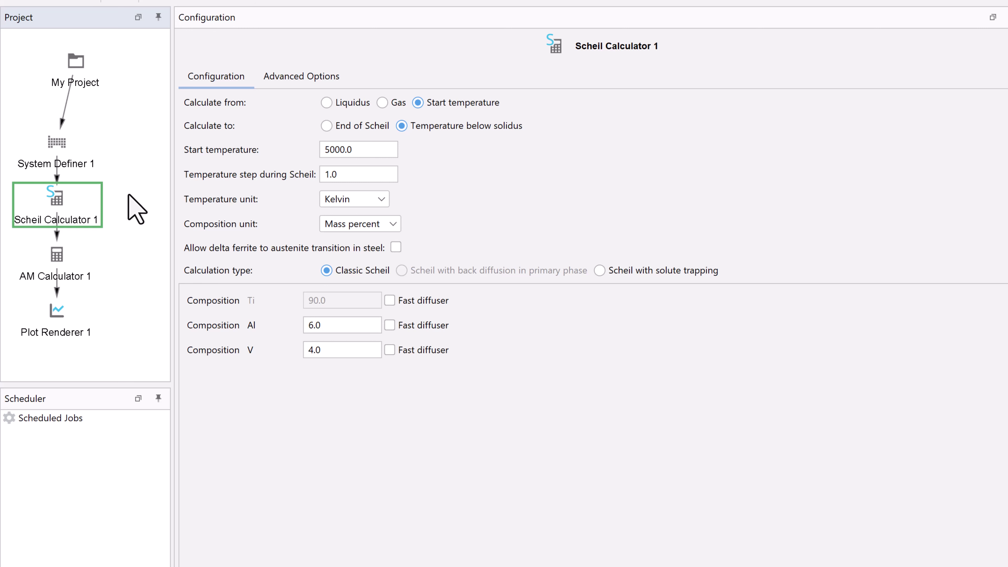
right_click(59, 195)
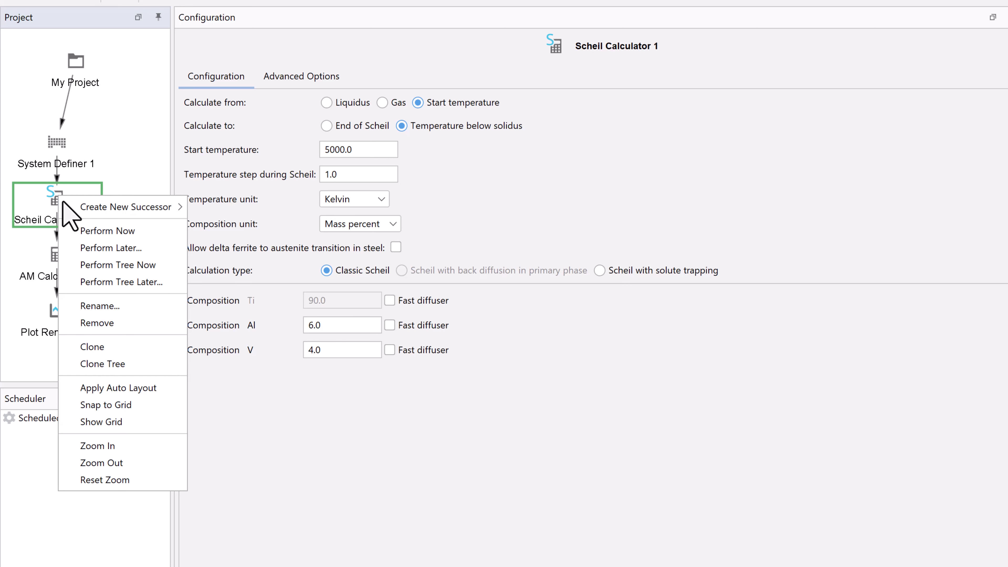
click(75, 231)
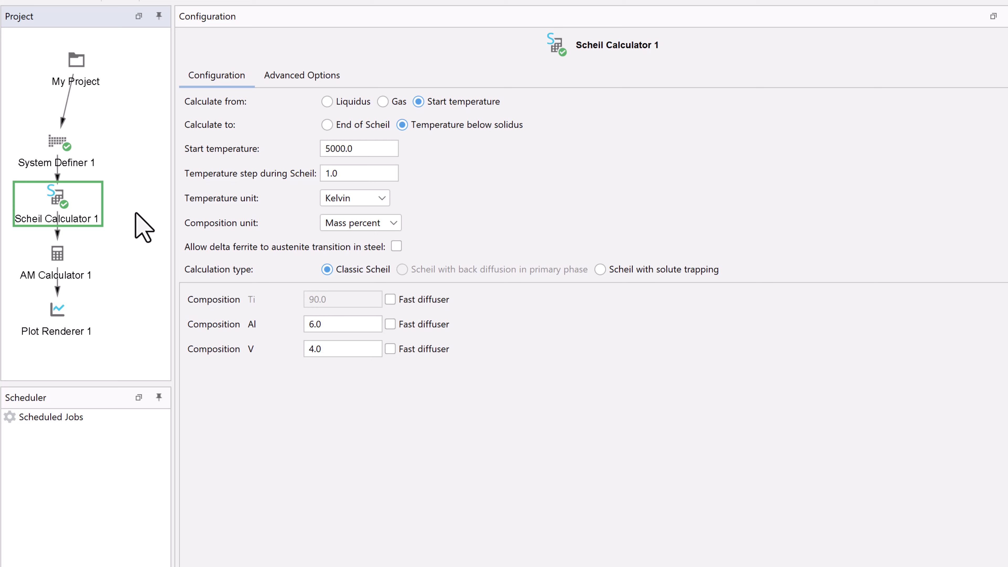
Set AM Calculator 1's material properties to use data from the Scheil Calculator
click(64, 272)
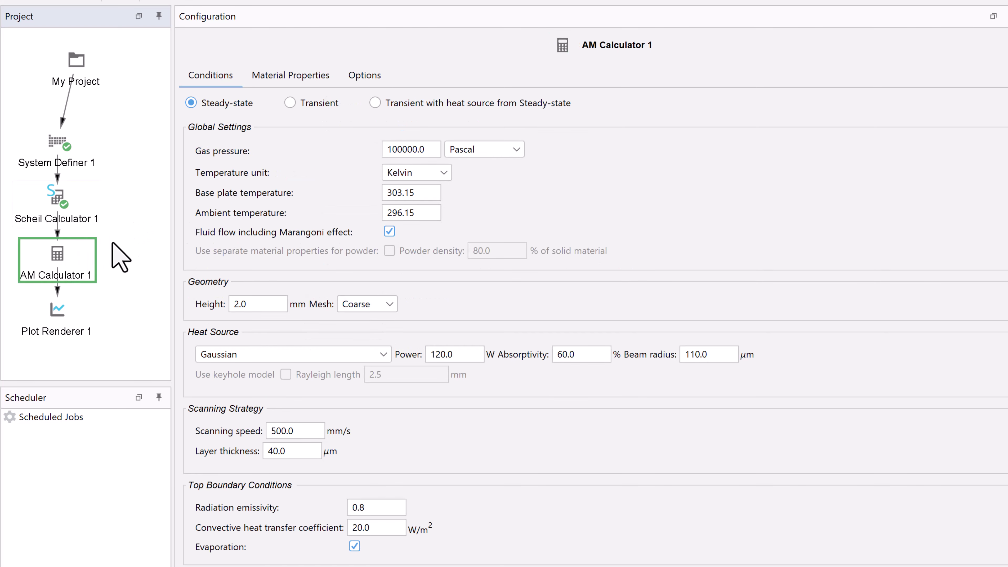
click(290, 75)
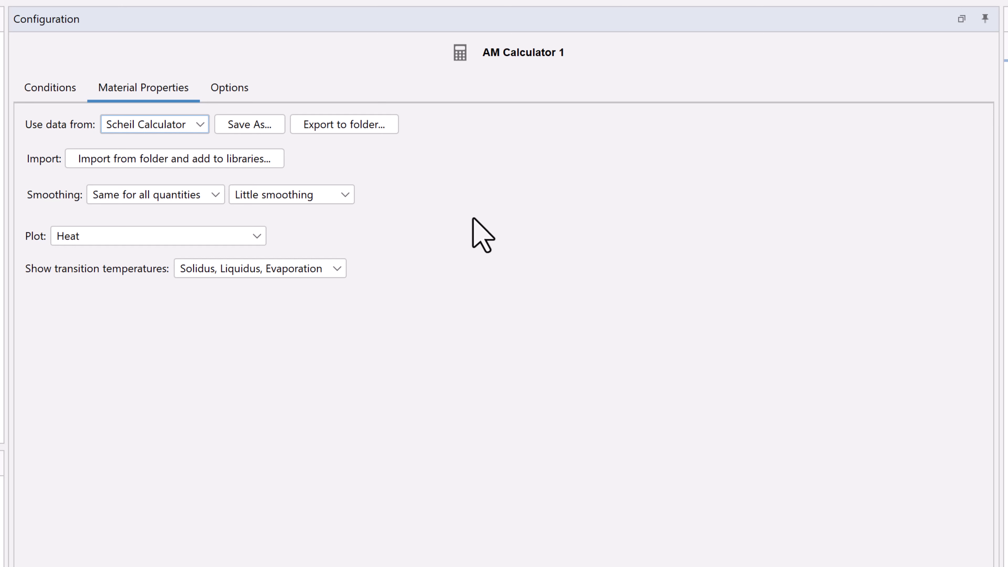
click(200, 124)
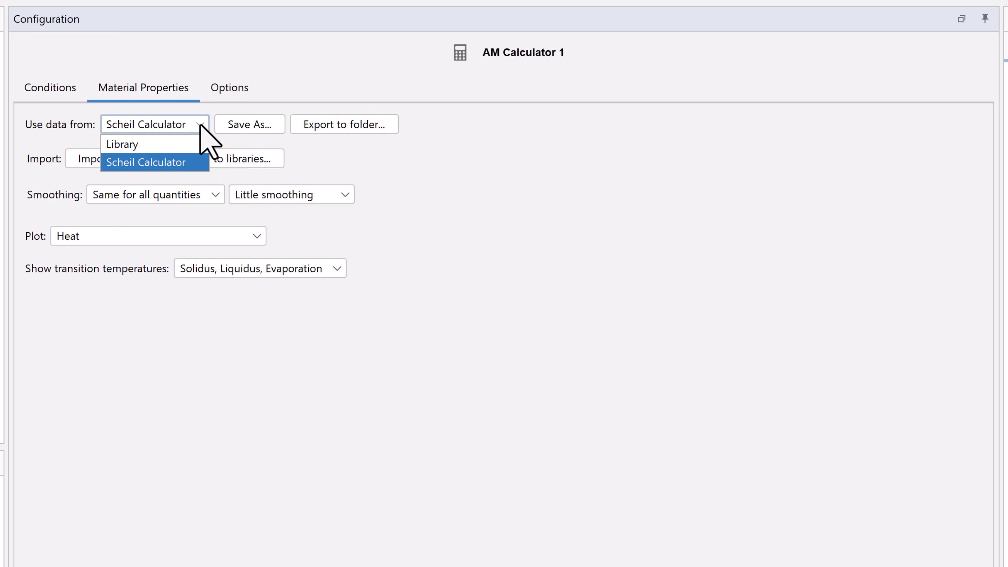
click(201, 164)
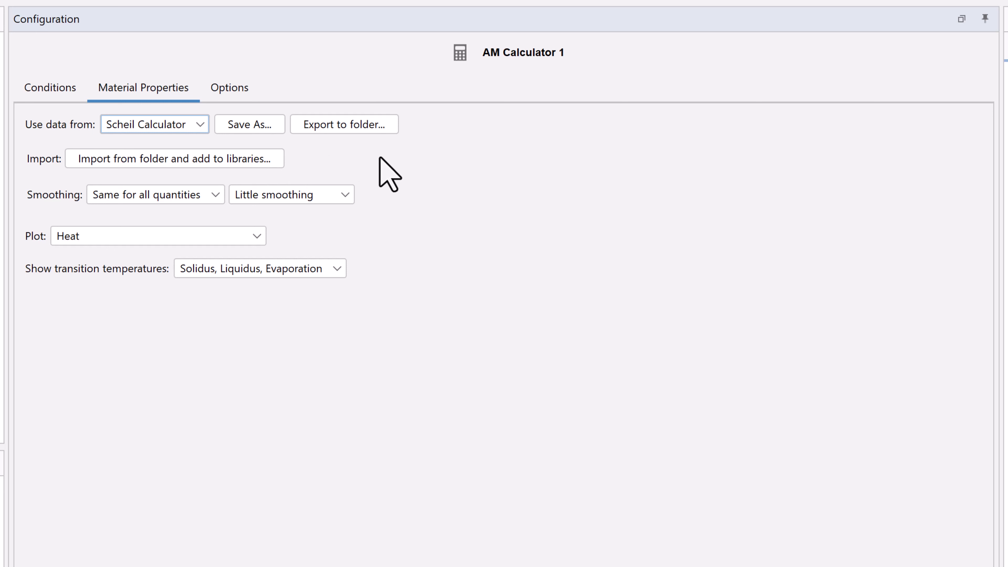
Save the Scheil-calculated material properties as a new library named Ti64
click(263, 129)
drag(833, 444, 597, 310)
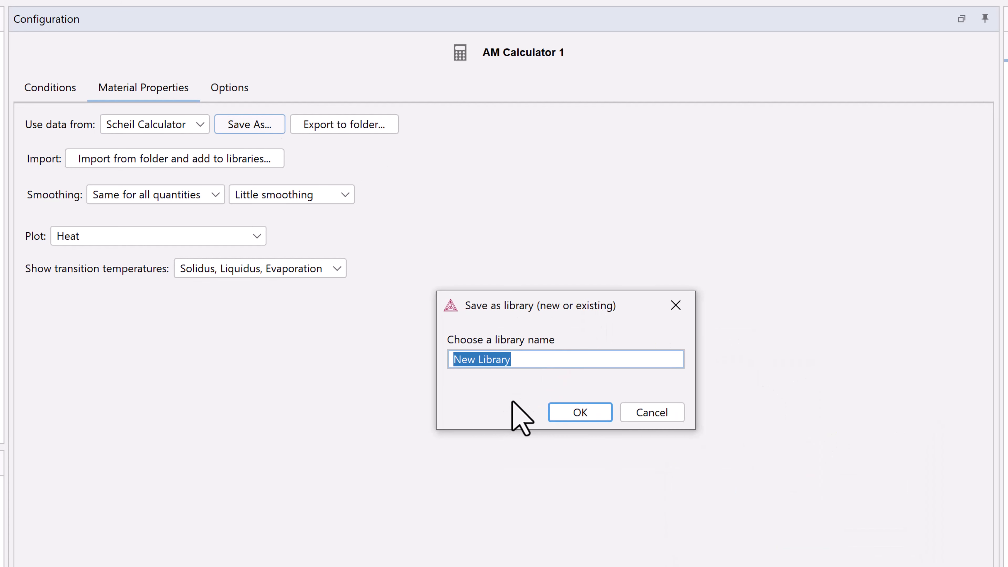
text(Ti64)
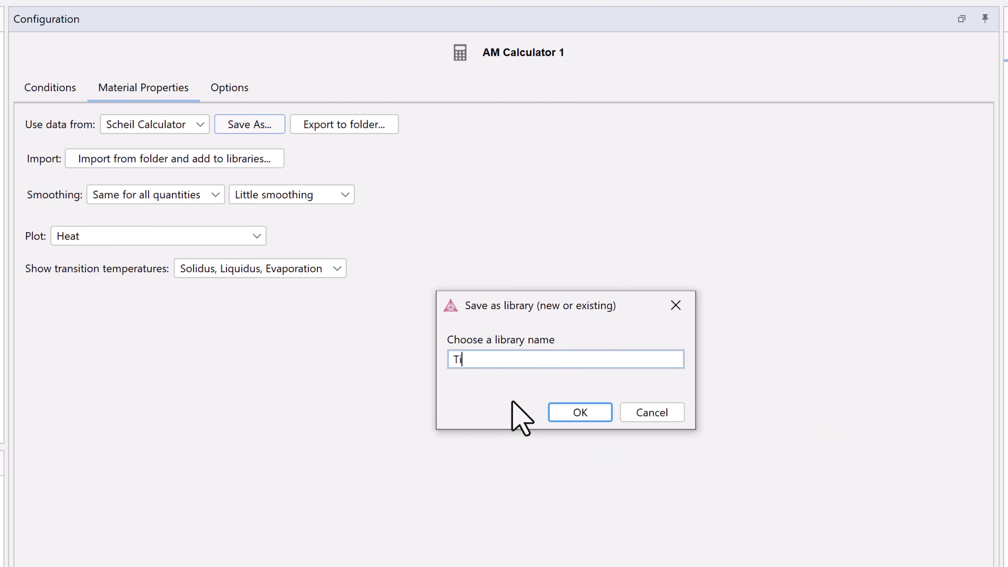
click(582, 410)
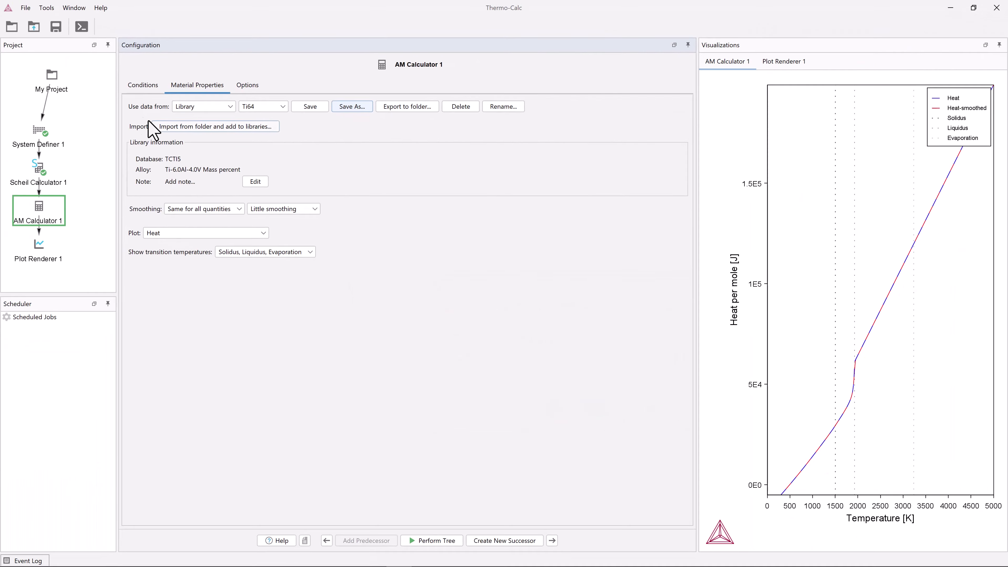
View the project's available templates, return to AM Calculator 1 and widen the visualization area
click(52, 80)
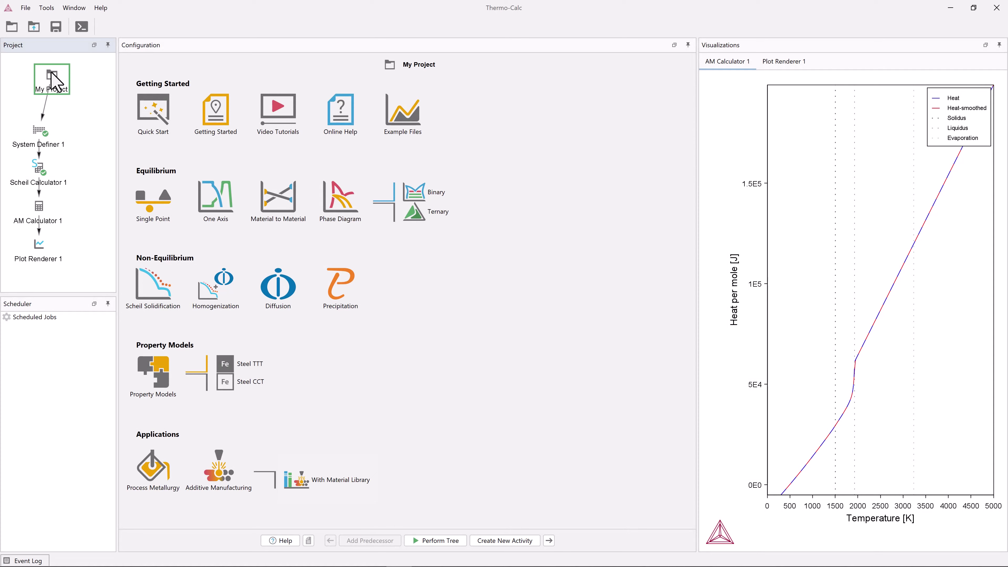
click(41, 215)
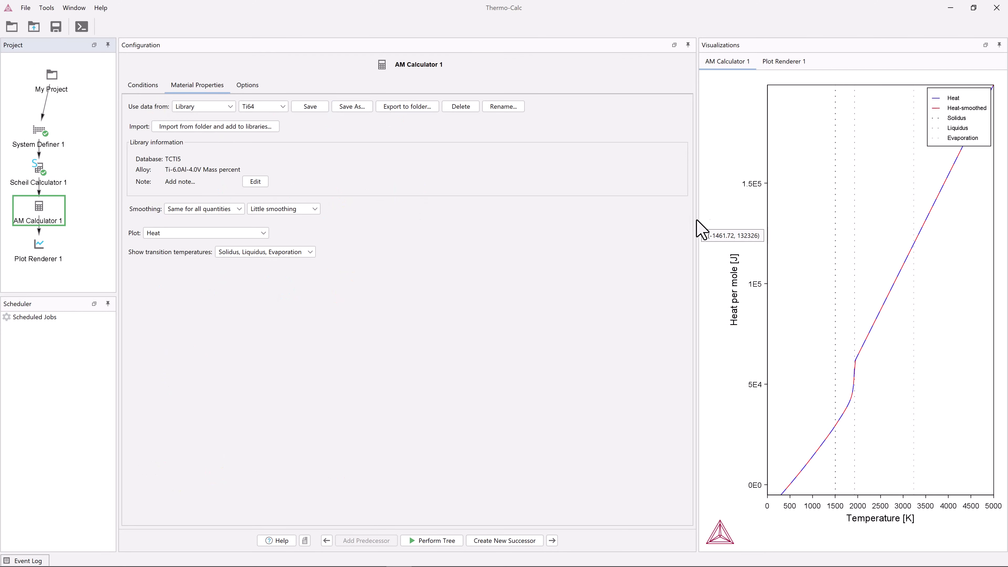
drag(697, 219, 573, 221)
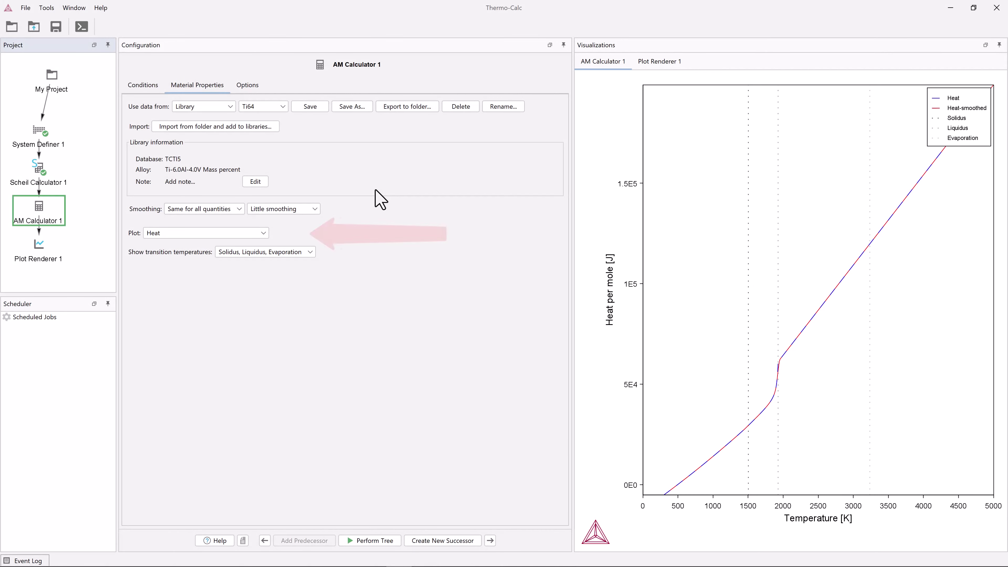
Plot the Ti64 library's density, thermal conductivity and surface tension one after another
click(263, 233)
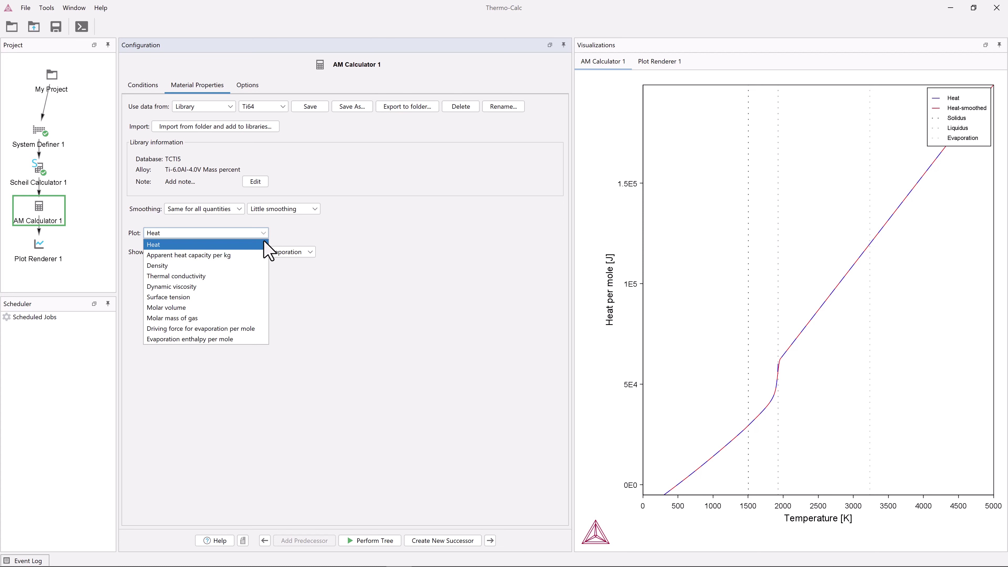
click(256, 265)
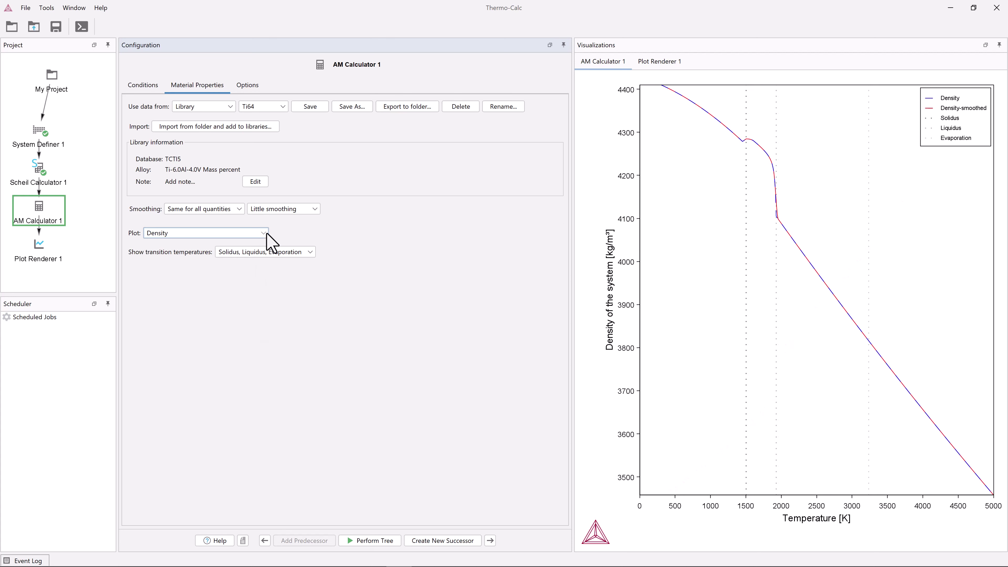
click(264, 234)
click(257, 276)
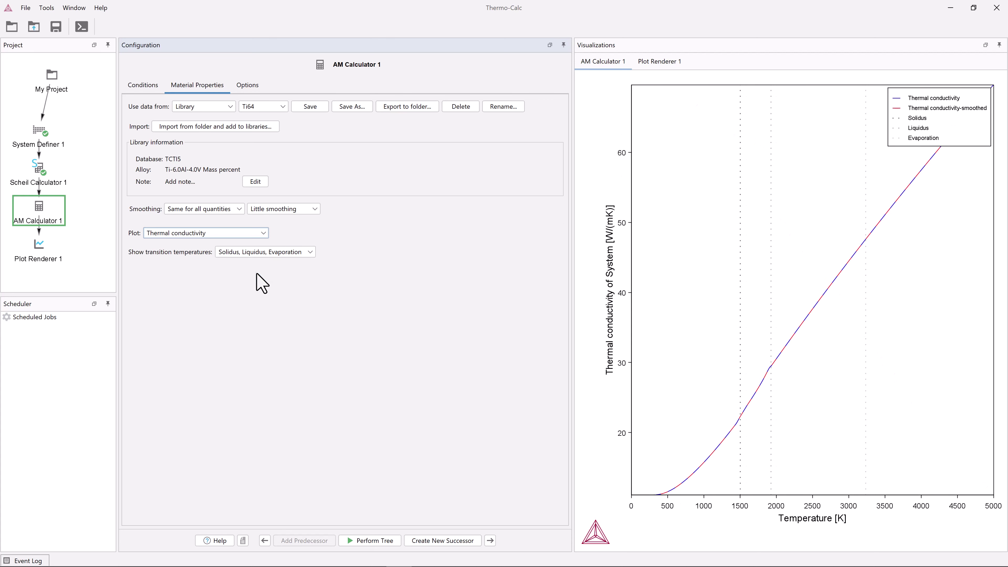
click(263, 234)
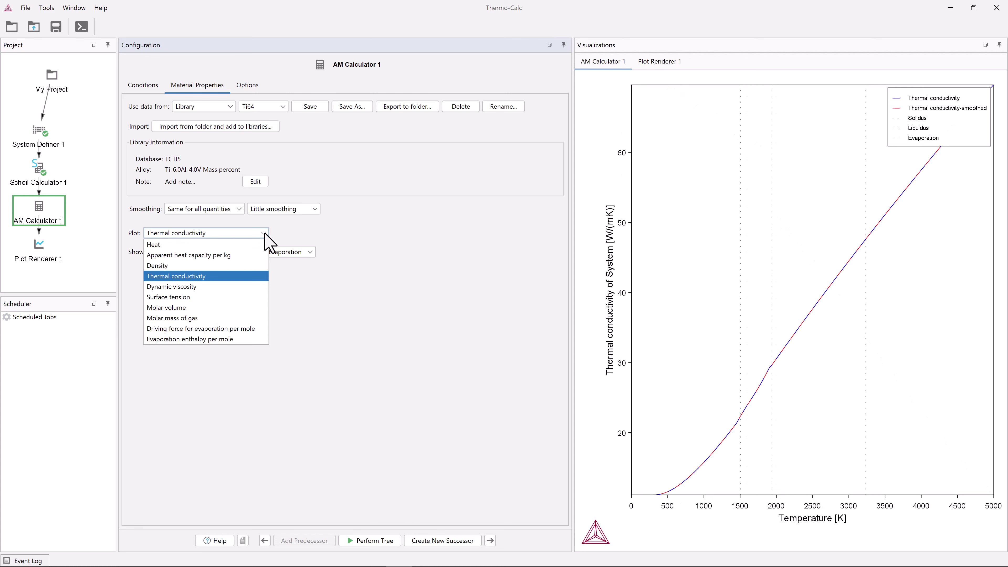
click(256, 296)
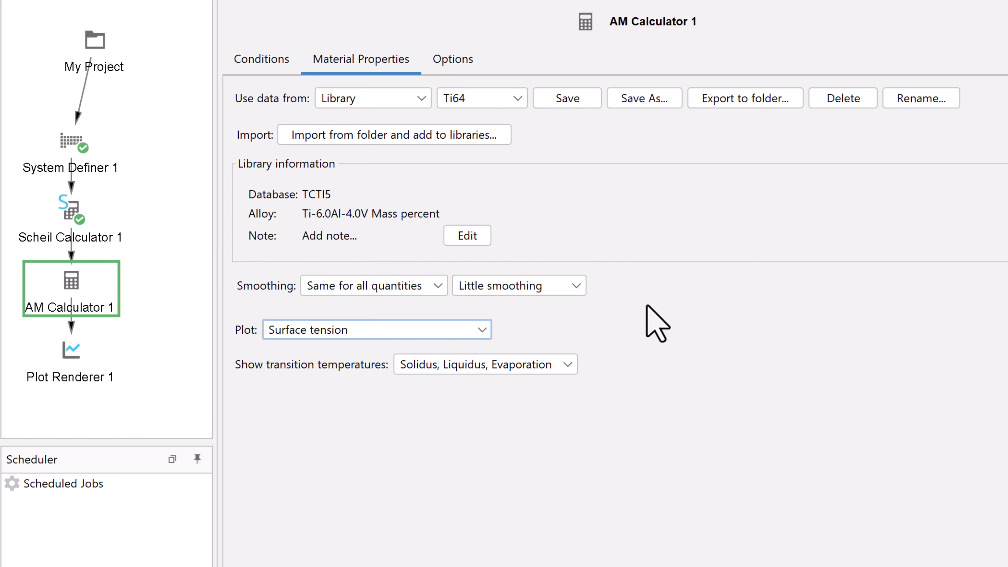
Plot the apparent heat capacity per kg and review the smoothing options, keeping Little smoothing for all quantities
click(482, 330)
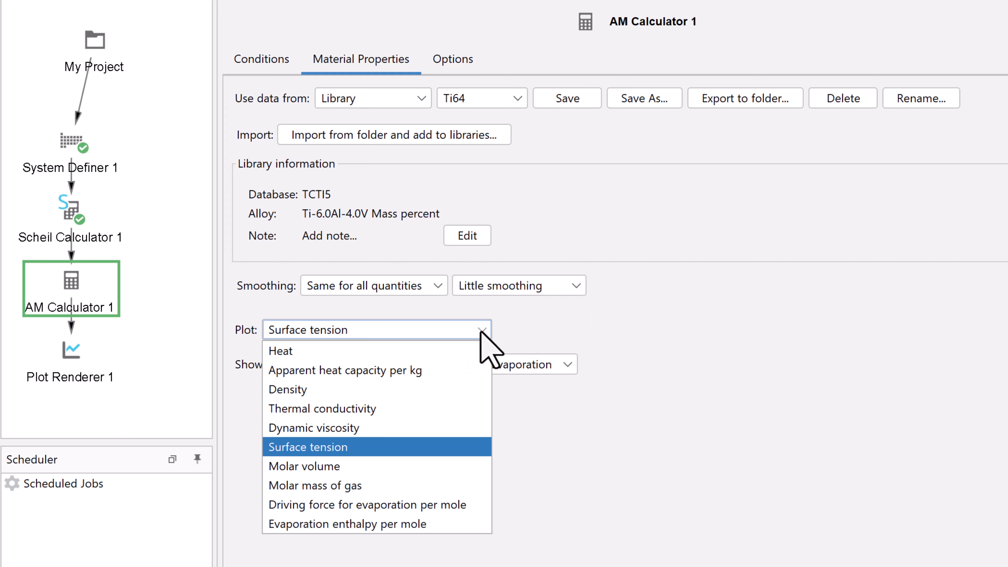
click(470, 371)
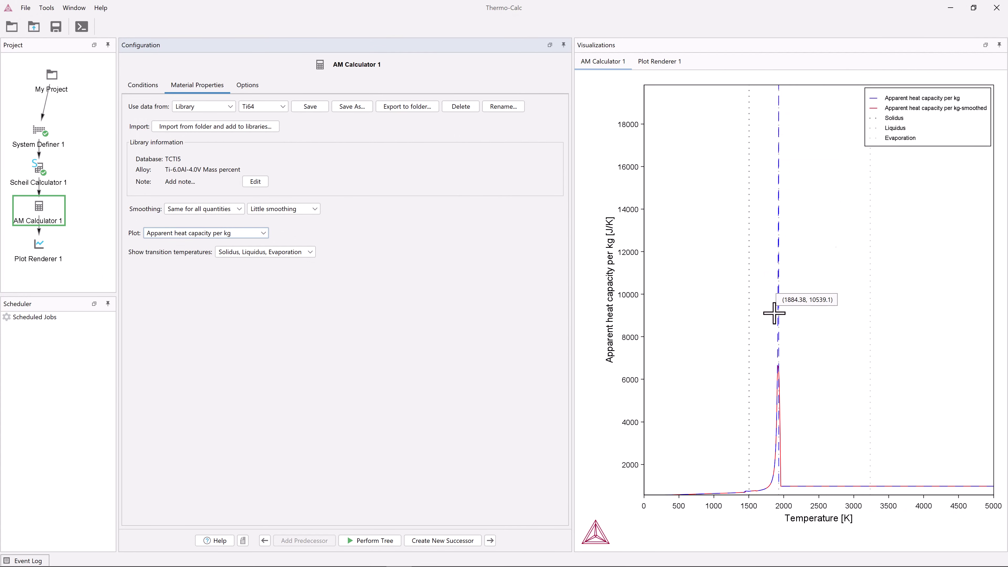
click(314, 209)
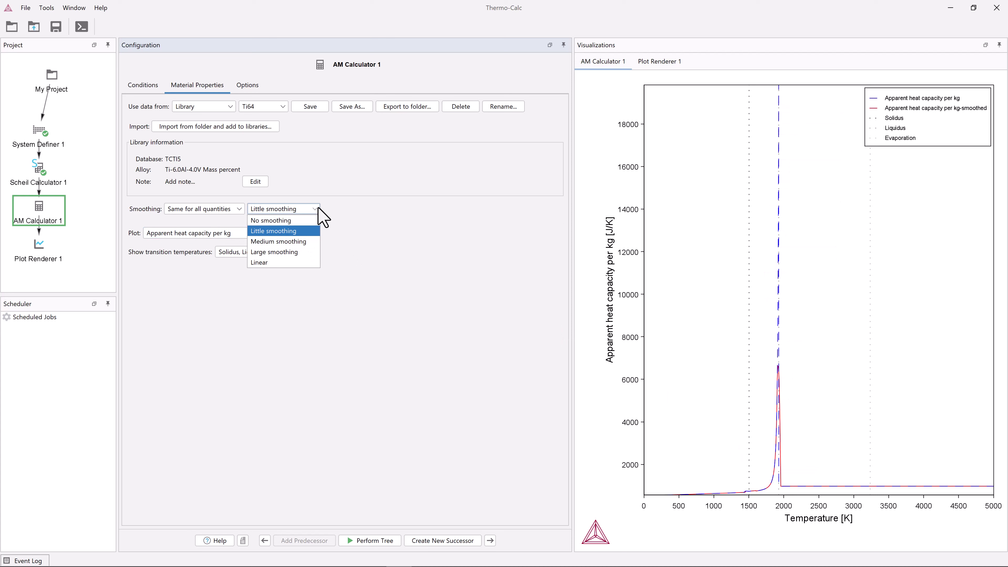
click(318, 209)
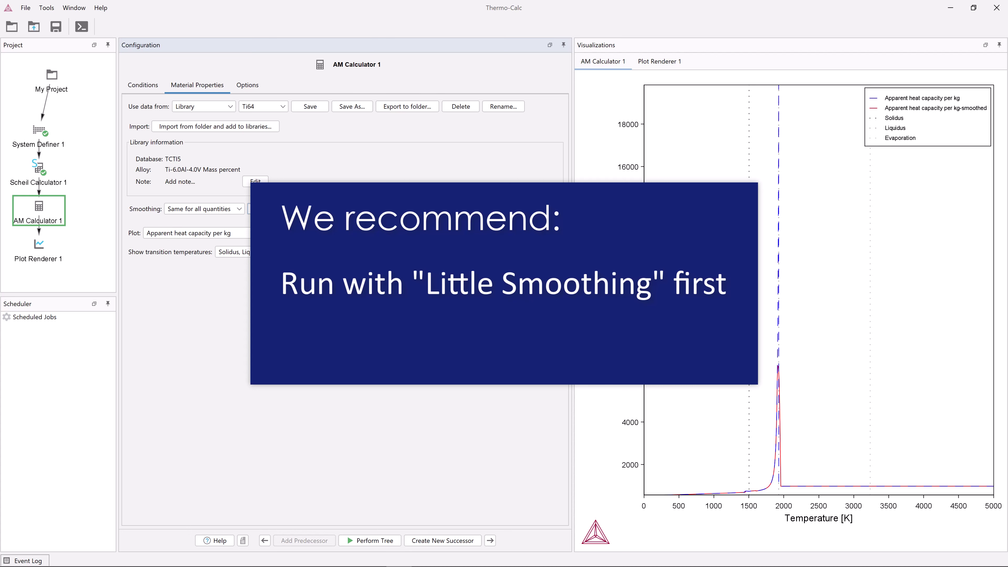
click(314, 209)
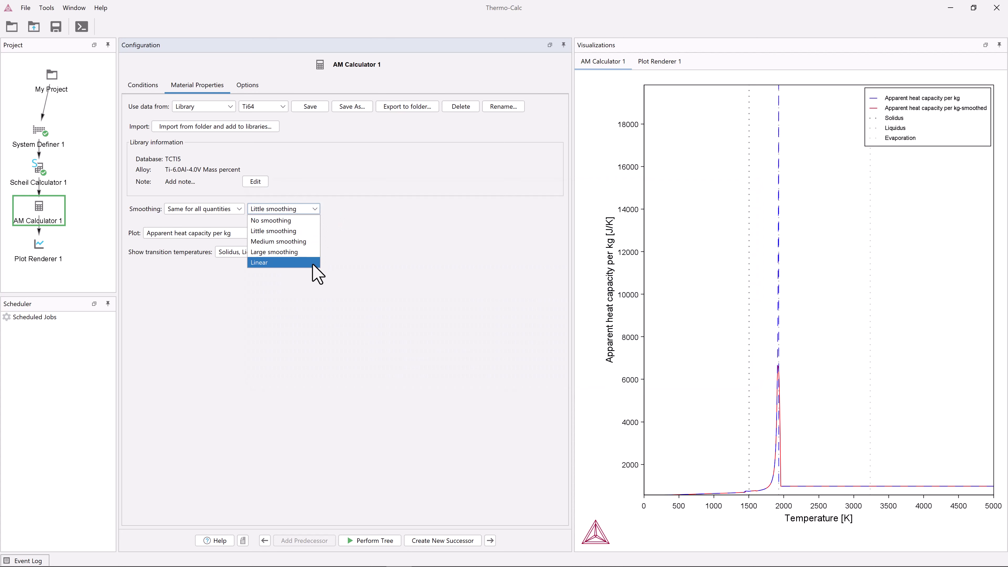
click(317, 231)
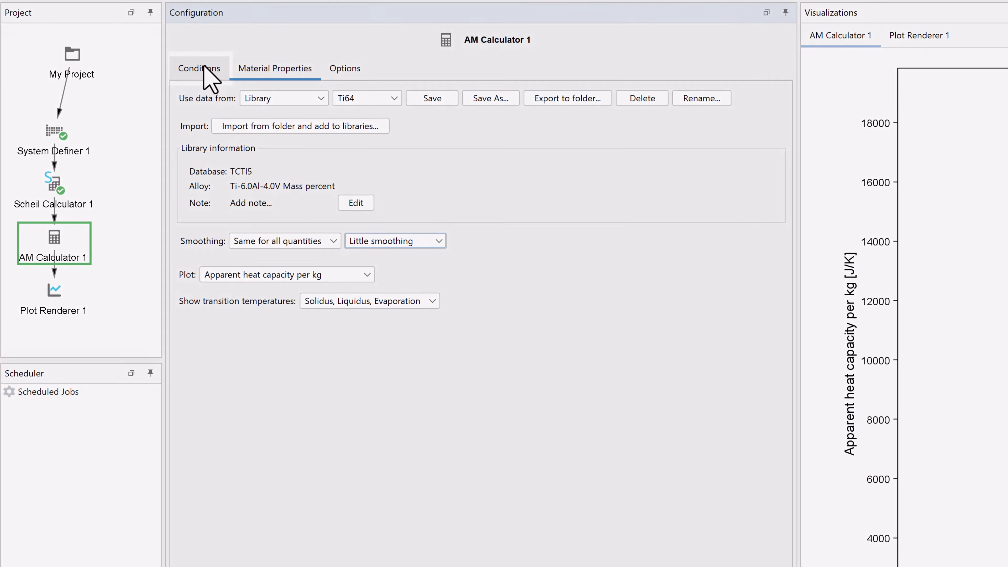
In AM Calculator 1's conditions, try larger geometry heights such as 3 mm and set the height to 2 mm
click(142, 84)
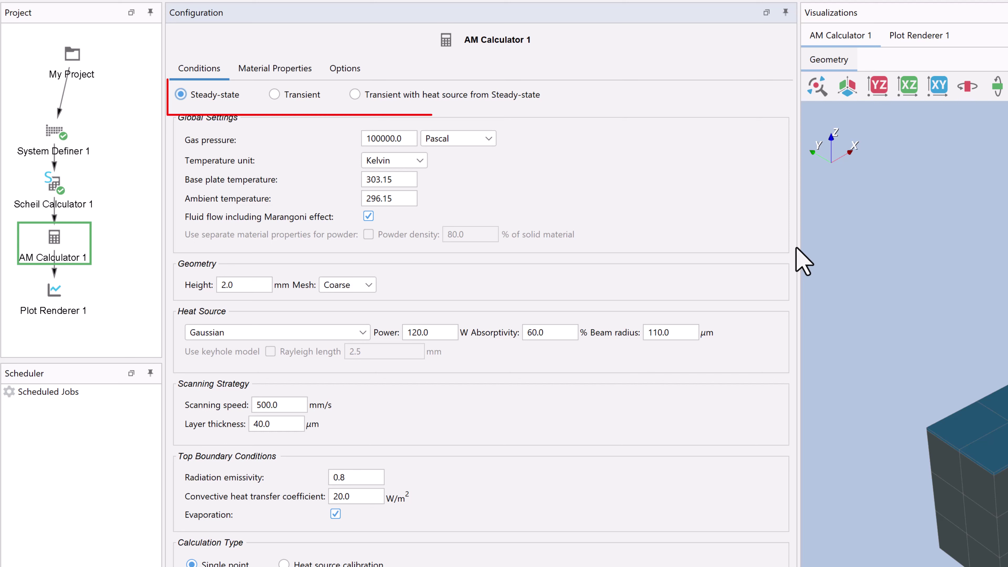
drag(796, 247, 847, 243)
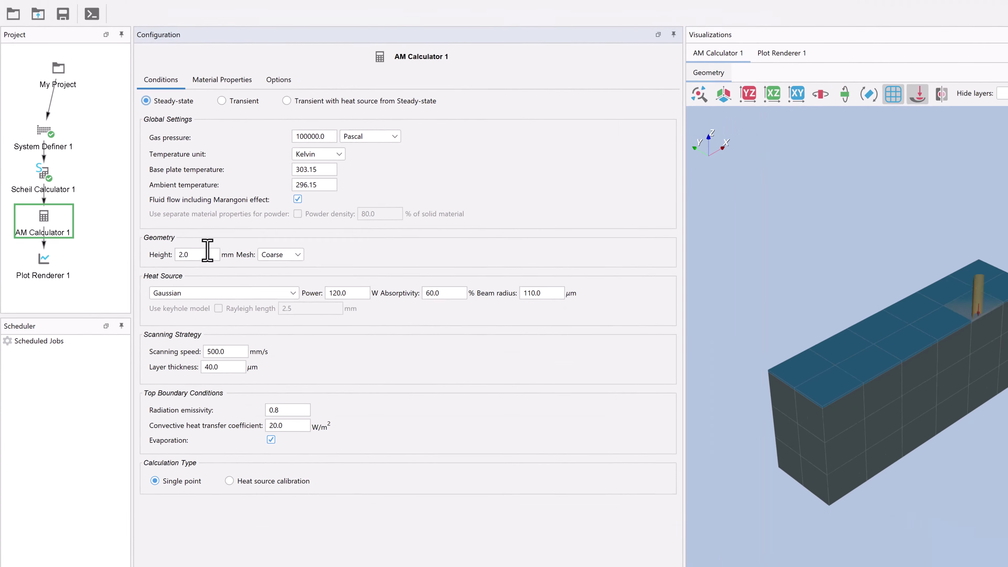
drag(221, 285, 402, 284)
text(4)
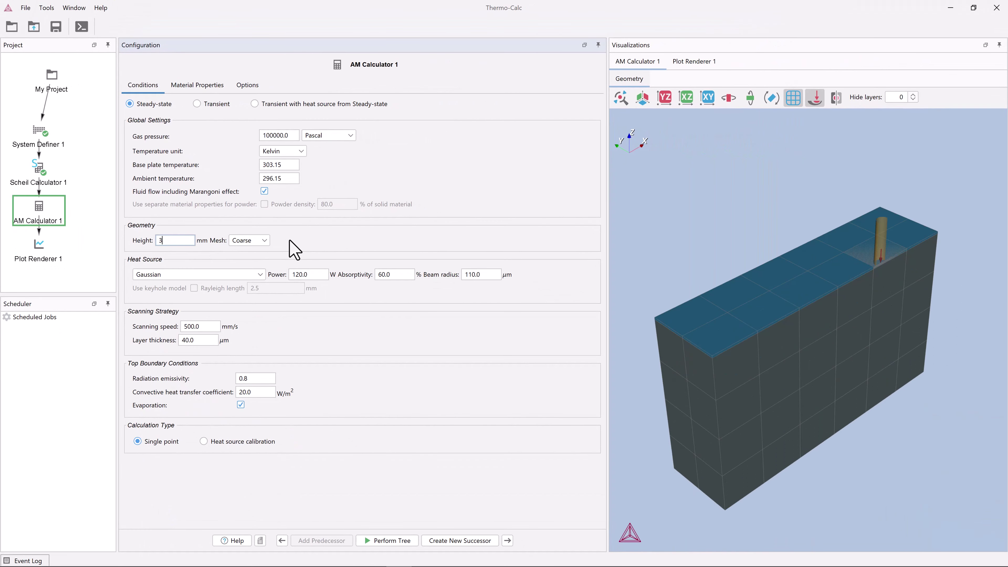
key(BackSpace)
text(6)
key(BackSpace)
text(2)
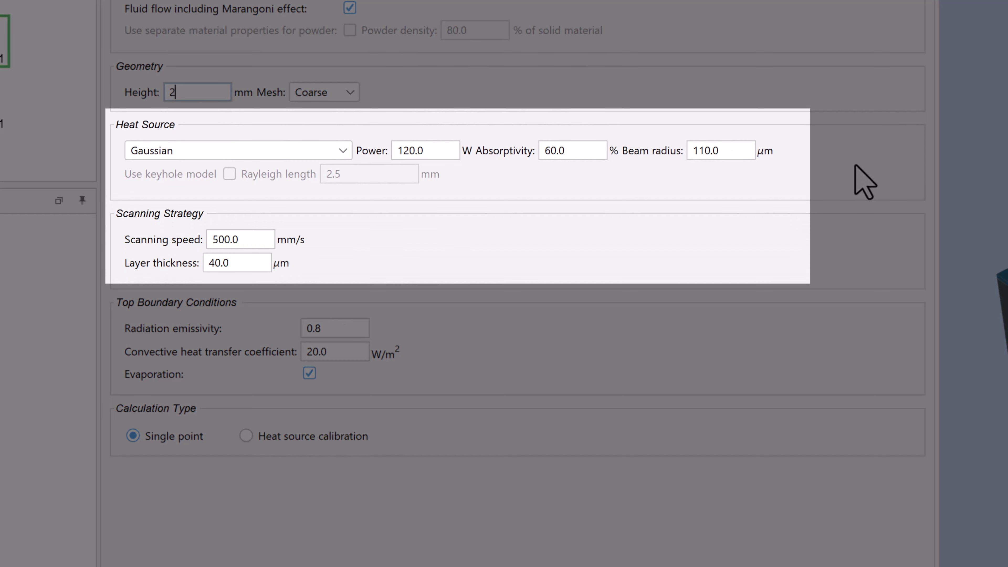
Define a Gaussian heat source with 100 W power, 40 % absorptivity and 100 µm beam radius
click(341, 151)
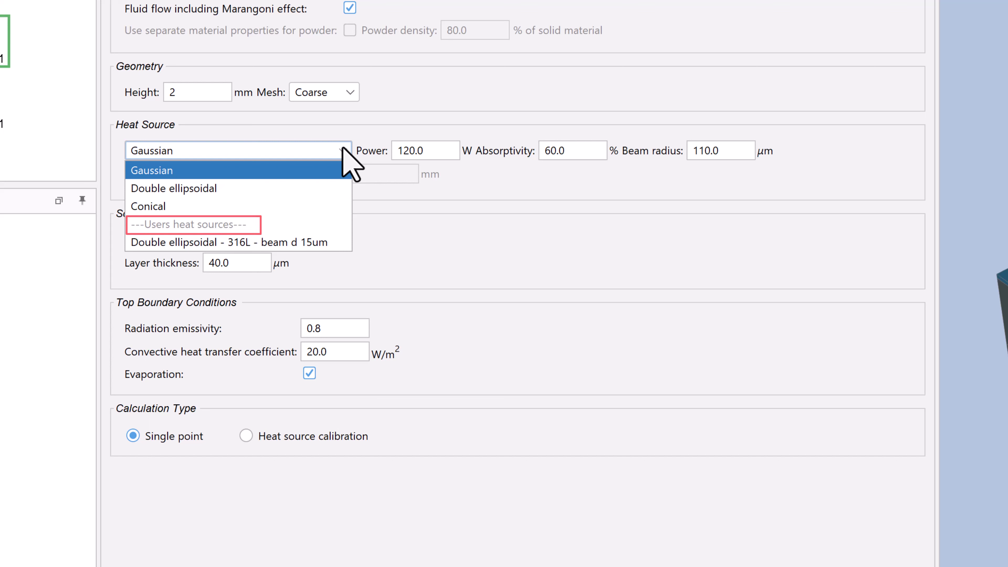
click(339, 169)
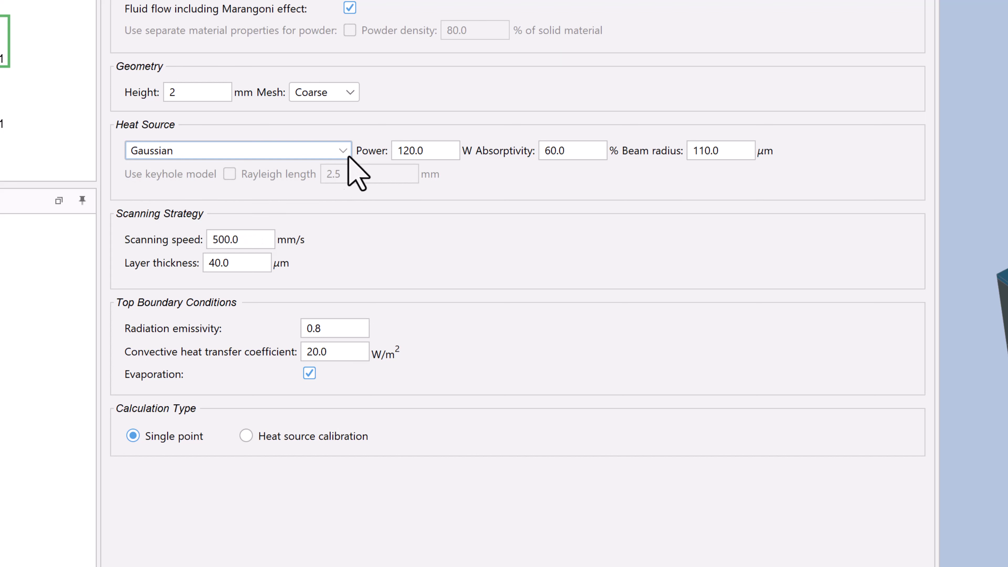
double_click(423, 150)
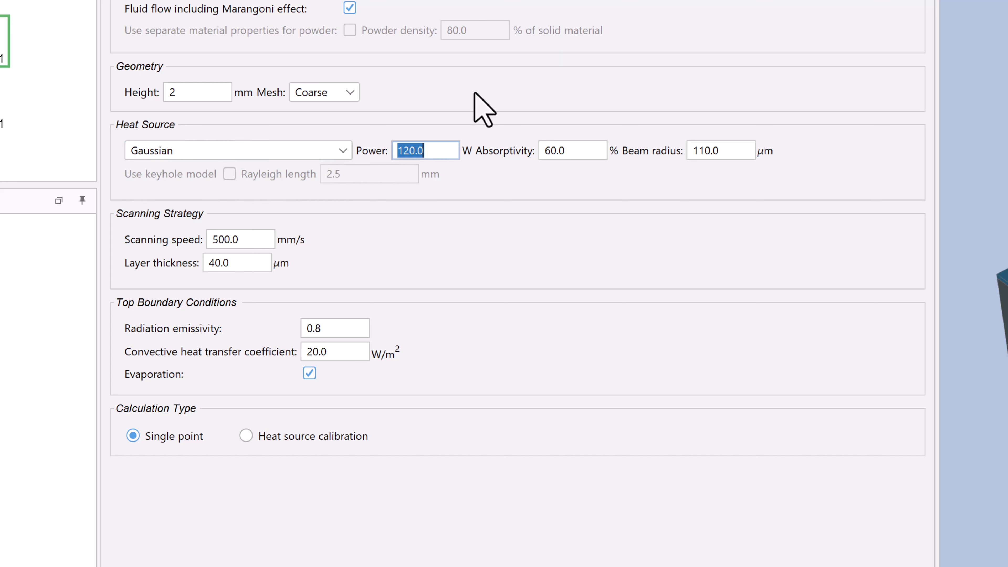
text(100)
key(Tab)
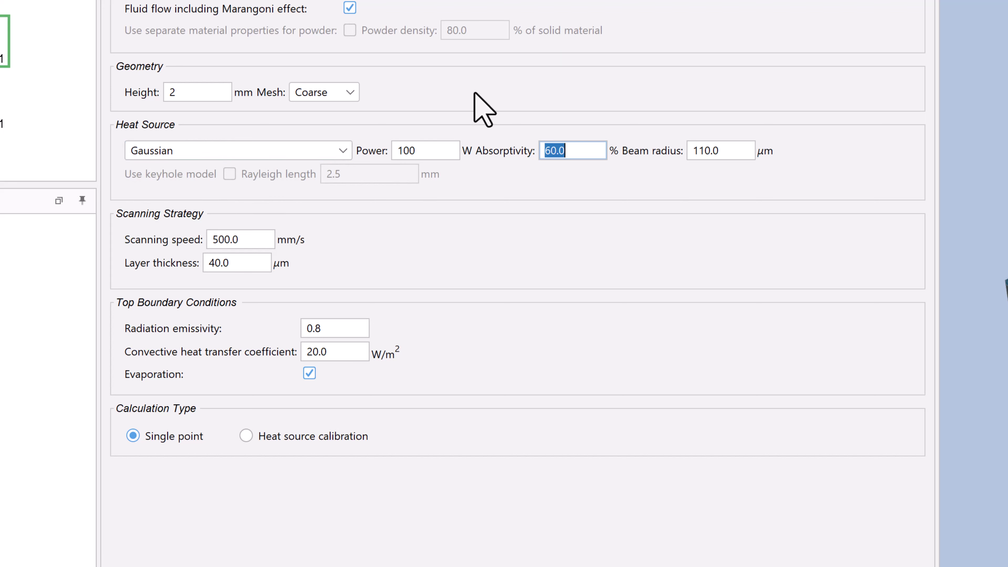
text(40)
key(Tab)
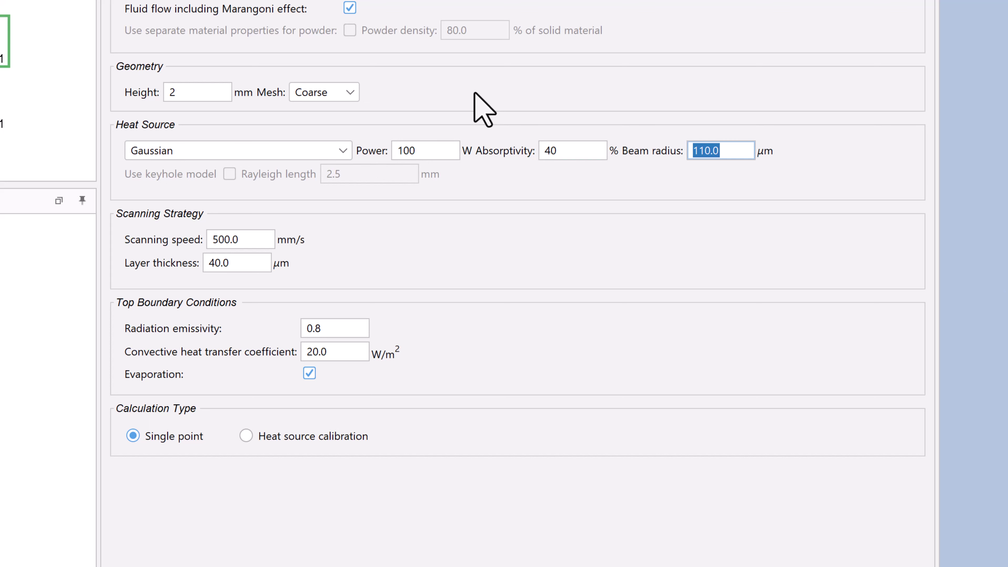
text(100)
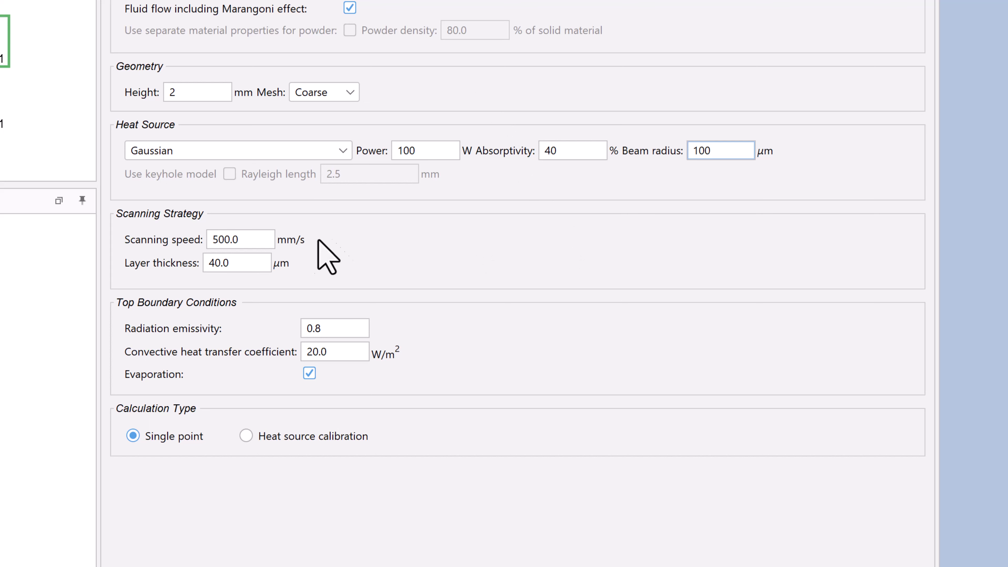
Set the scanning speed to 600 mm/s and the layer thickness to 55 µm
double_click(252, 239)
text(600)
key(Tab)
text(55)
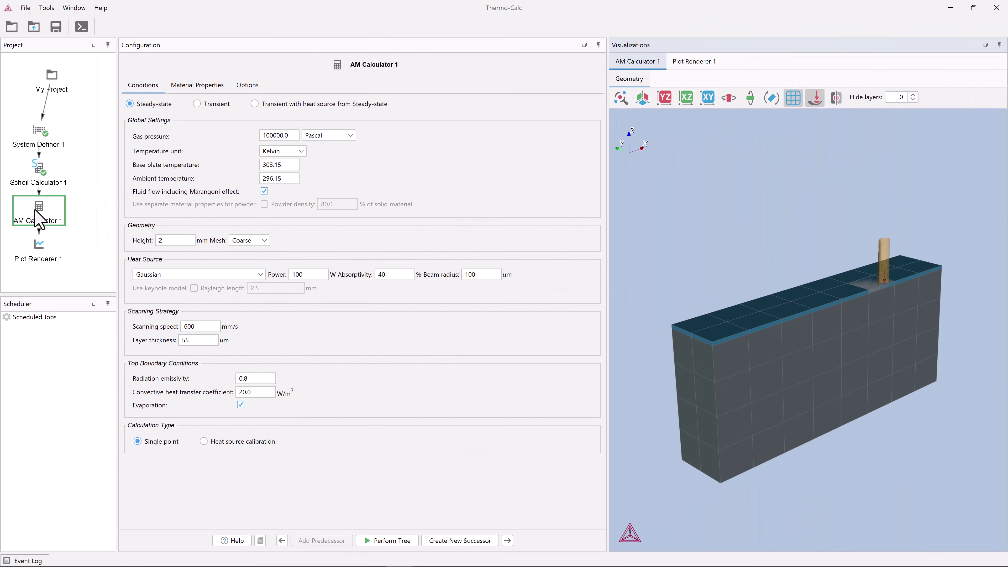
Perform the AM Calculator 1 calculation and run Plot Renderer 1 to generate its 3D plot
right_click(30, 205)
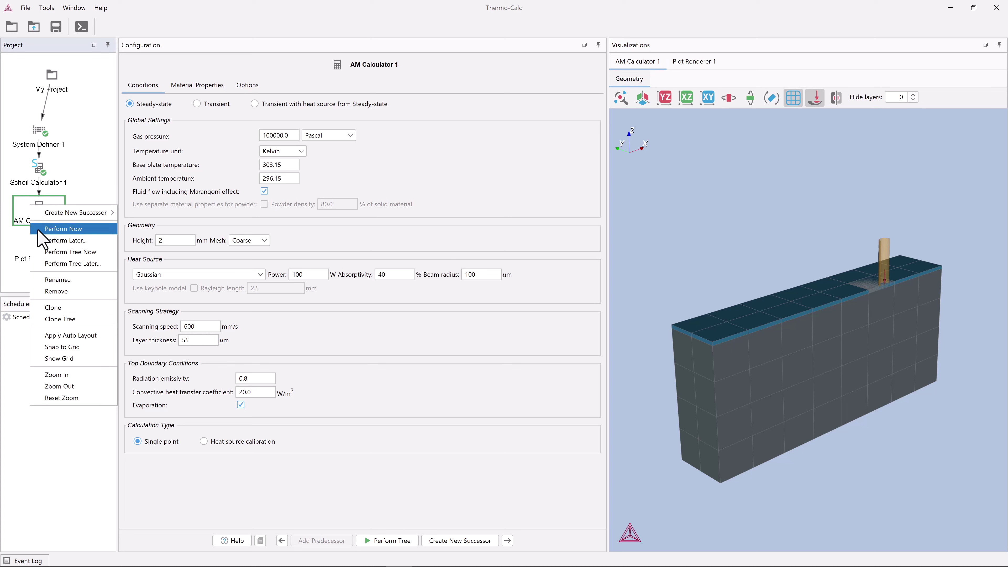
click(63, 228)
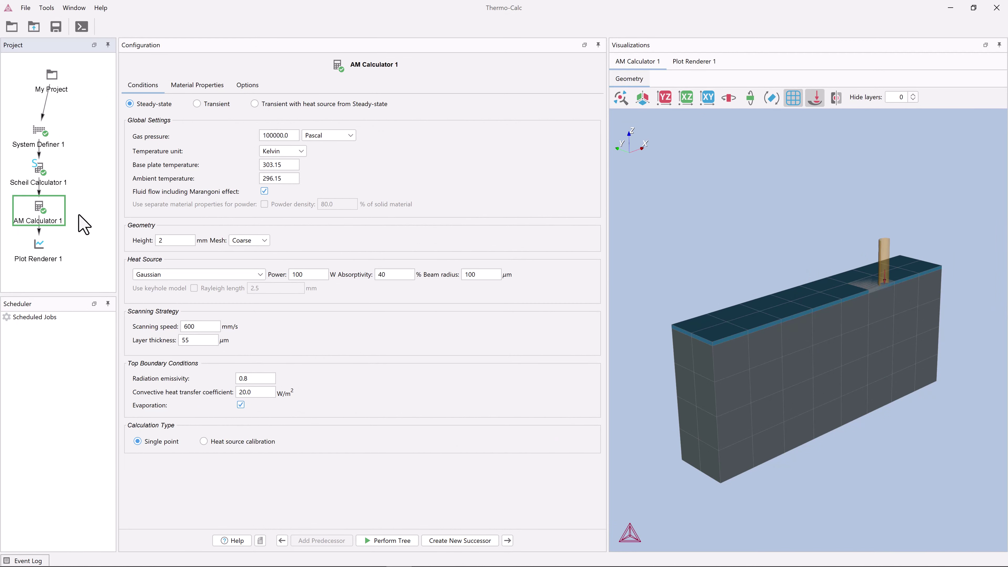
click(39, 257)
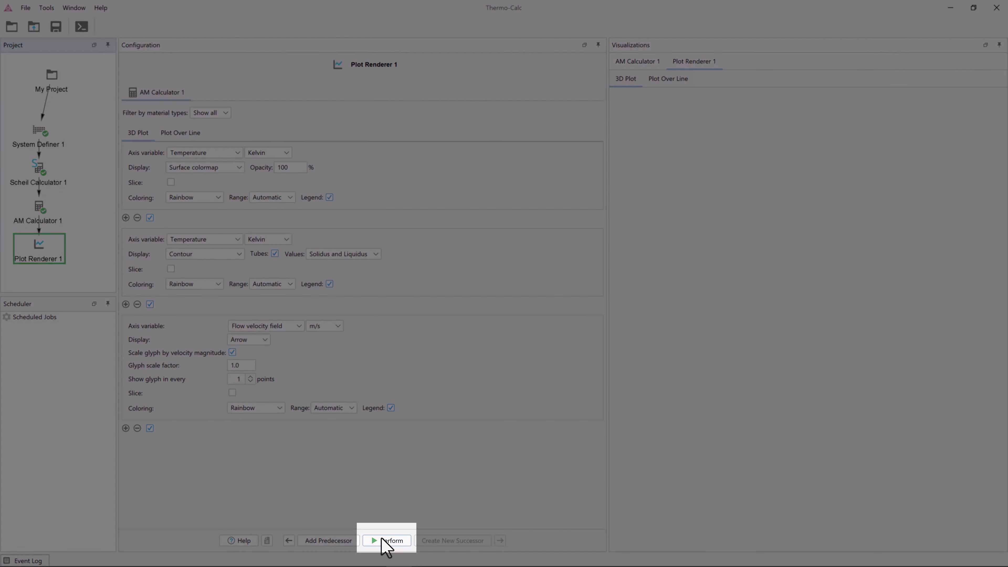
click(381, 537)
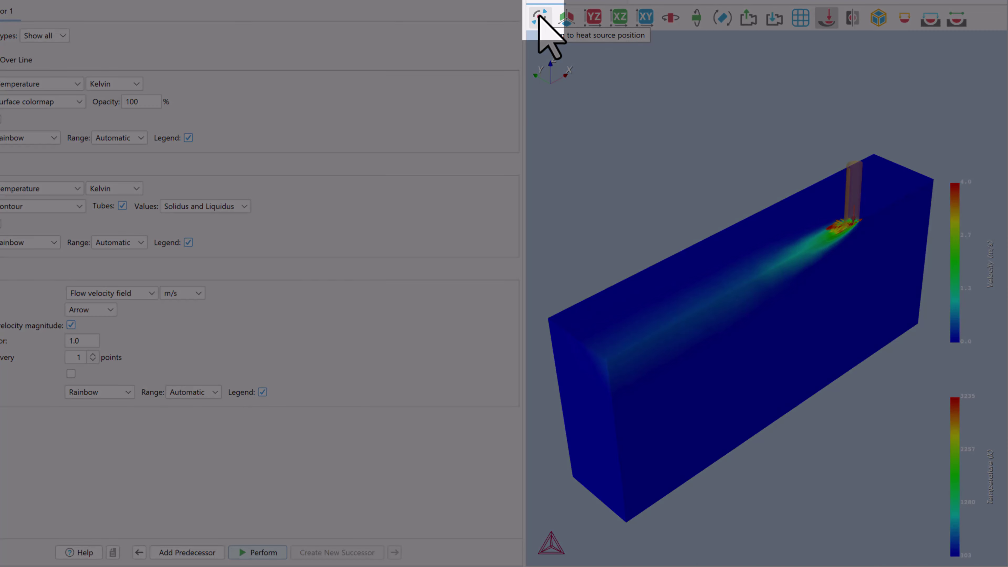
Set the glyph scale factor of the flow velocity field arrows to 0.3 in the 3D plot
click(539, 17)
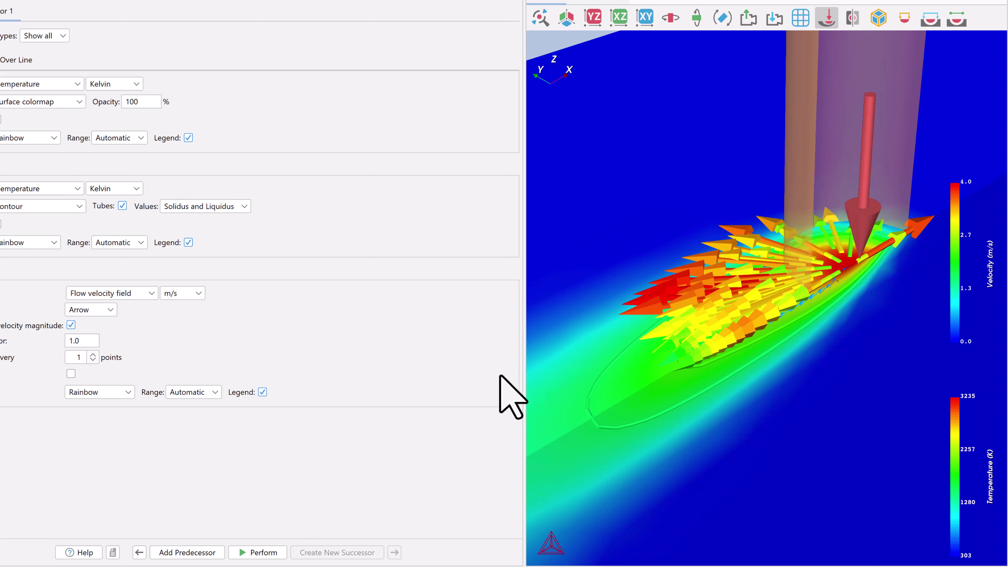
double_click(91, 340)
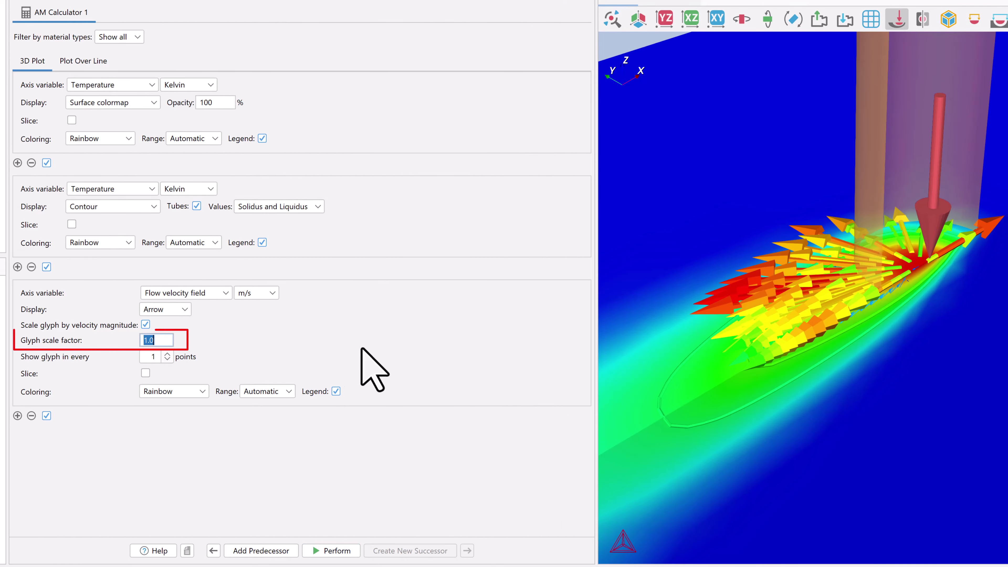
text(0.3)
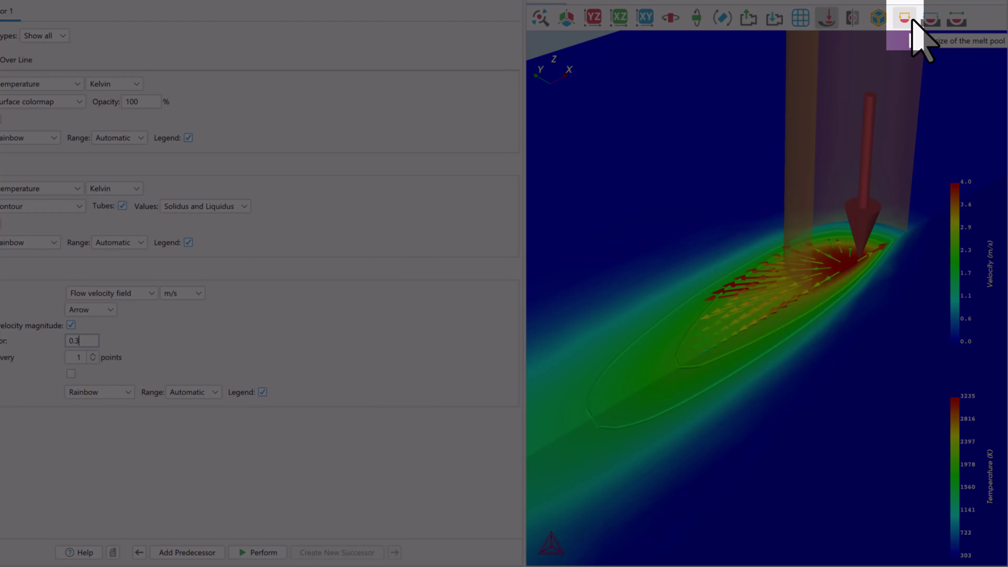
Show the size of the melt pool and of the melt pool plus mushy zone, and open the Event Log
click(912, 20)
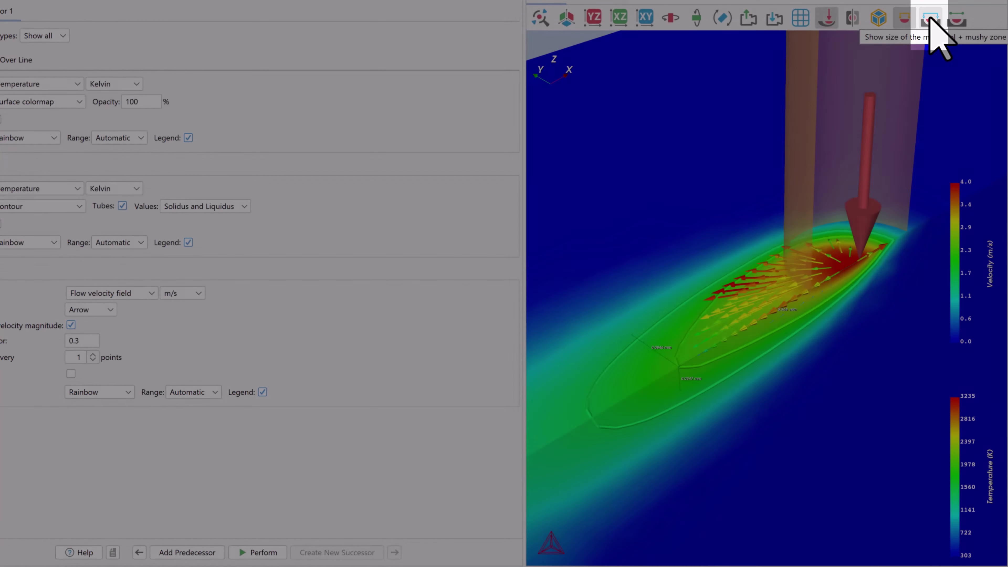
click(931, 18)
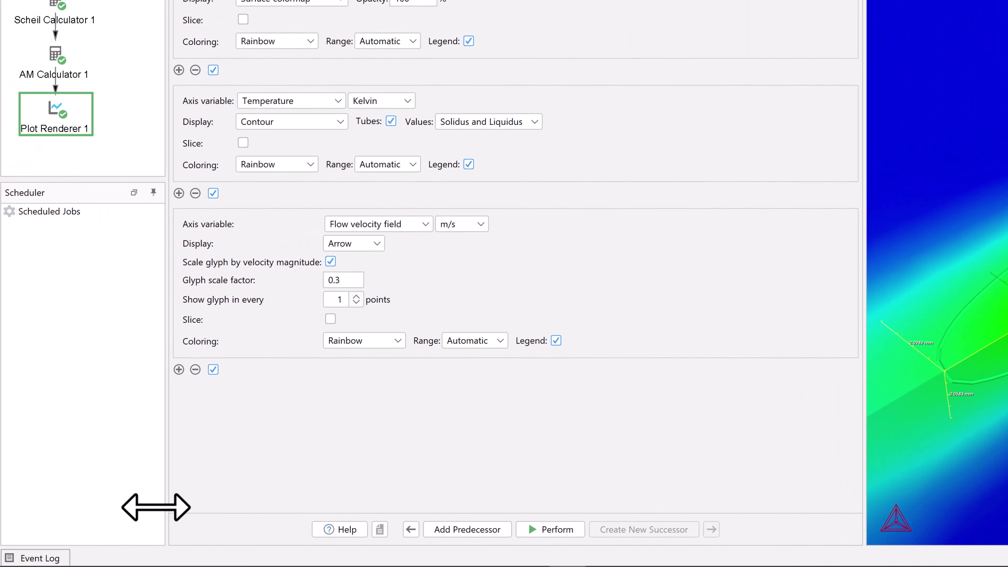
click(56, 556)
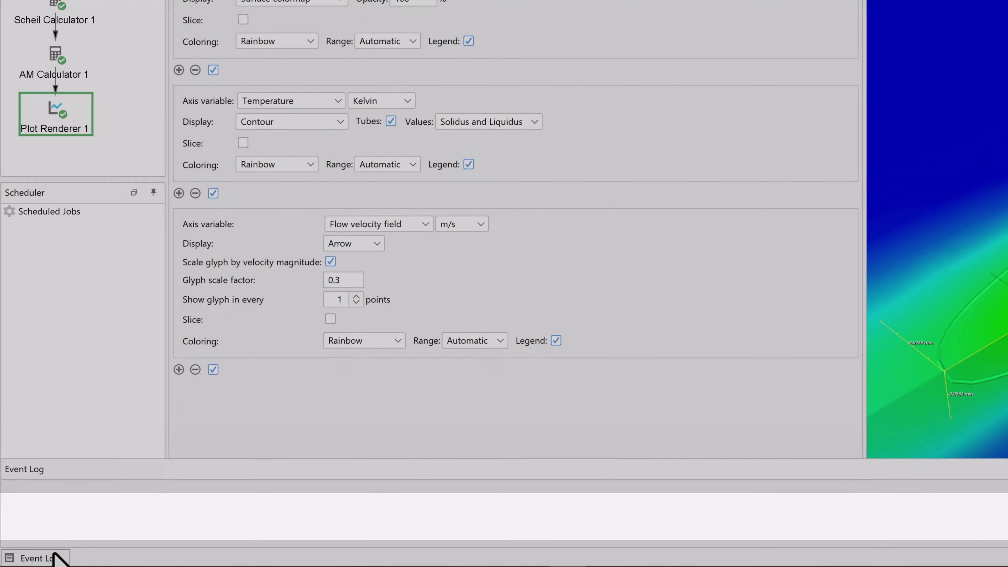
Mirror the geometry in the 3D plot to show the full width of the melt pool
click(832, 416)
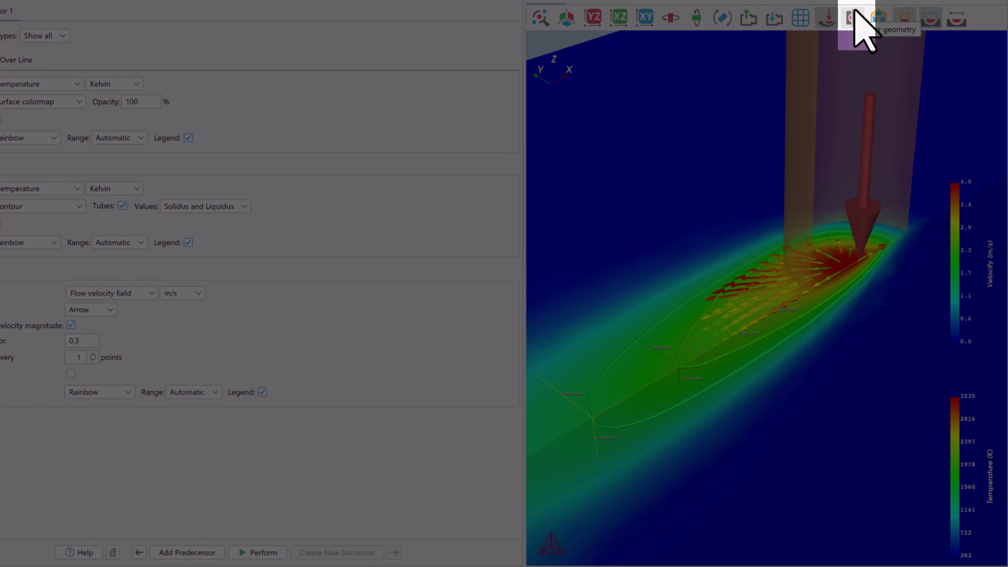
click(853, 13)
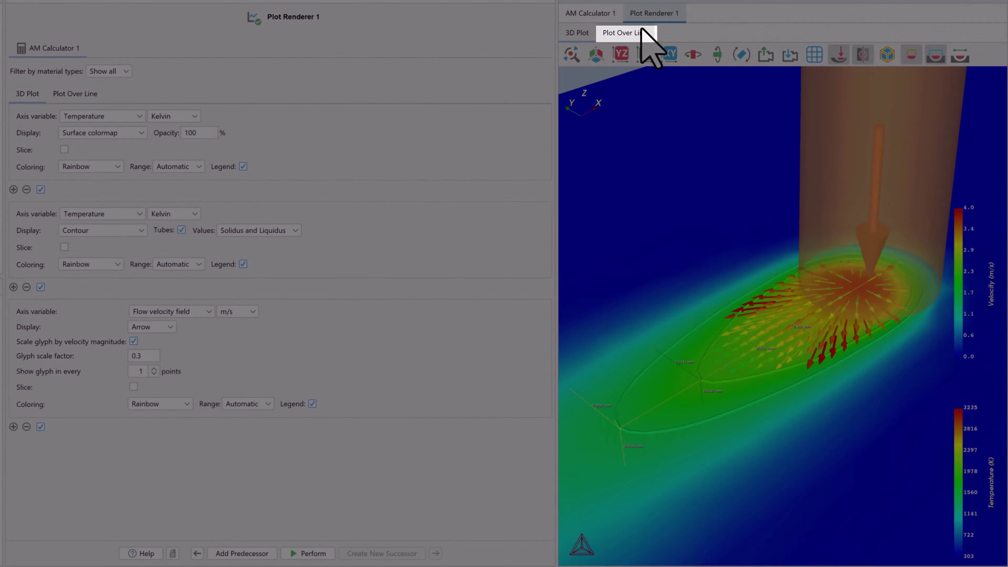
Enable the Plot Over Line for Plot Renderer 1 with Temperature in Kelvin as the plotted quantity
click(634, 33)
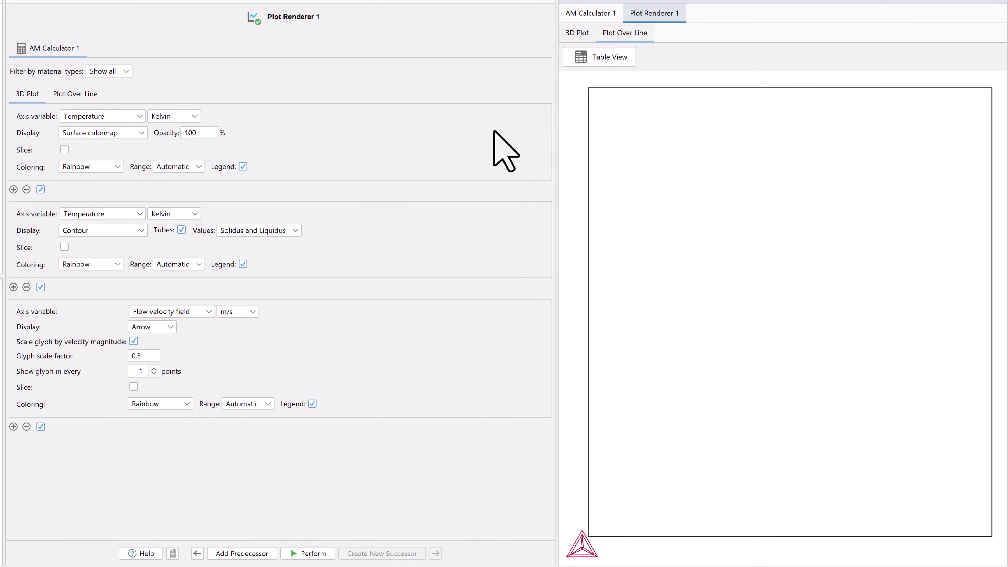
click(95, 92)
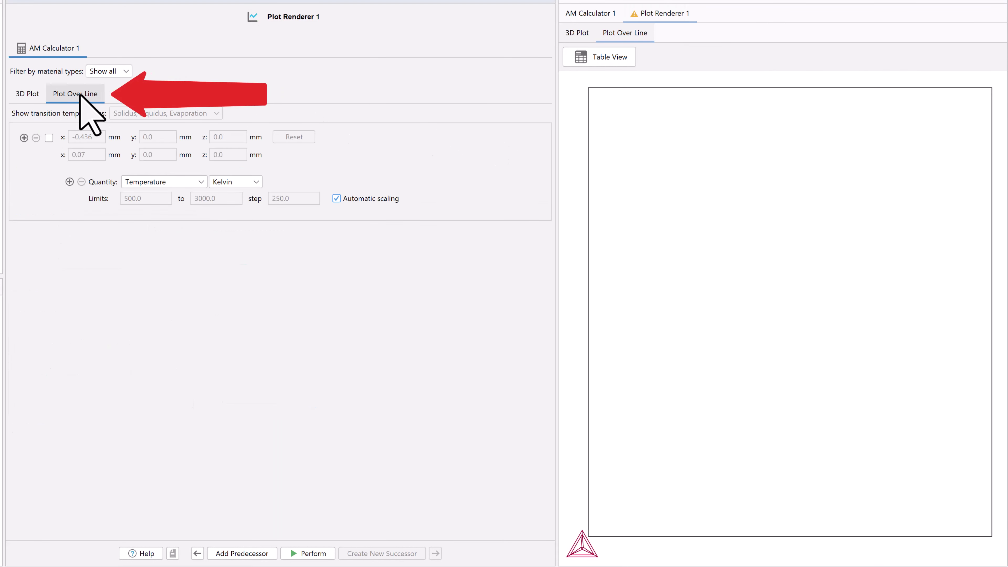
click(49, 138)
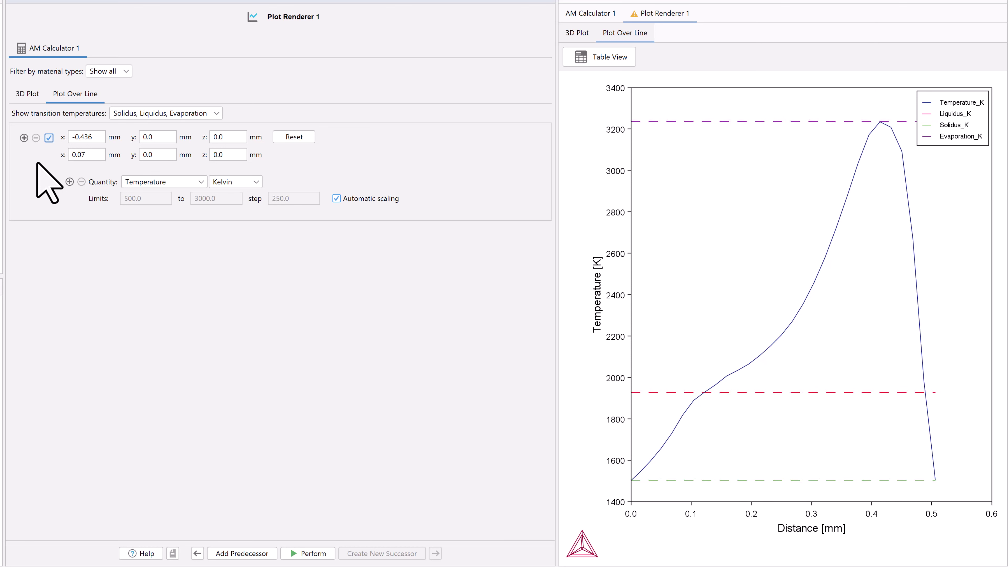
click(196, 183)
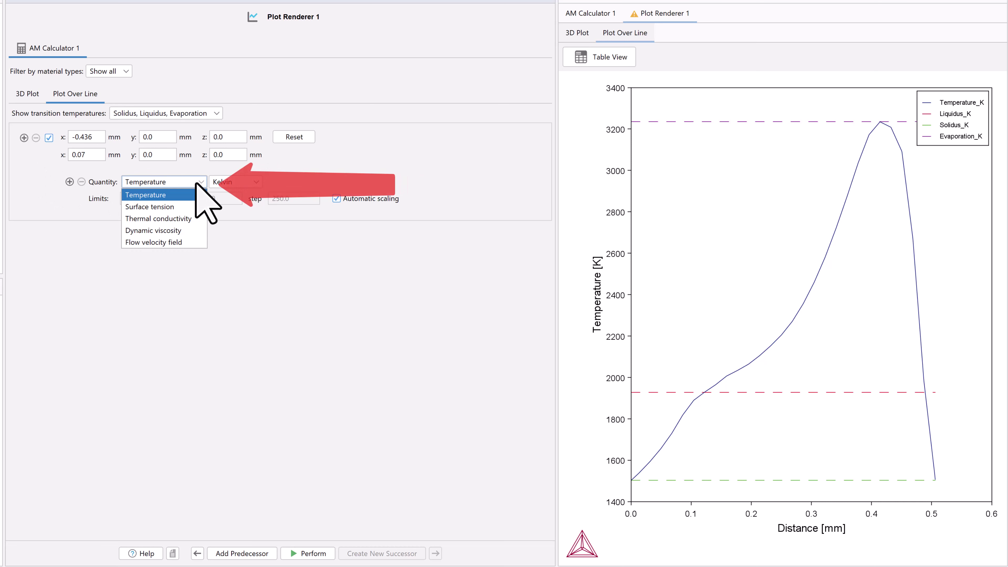
click(196, 185)
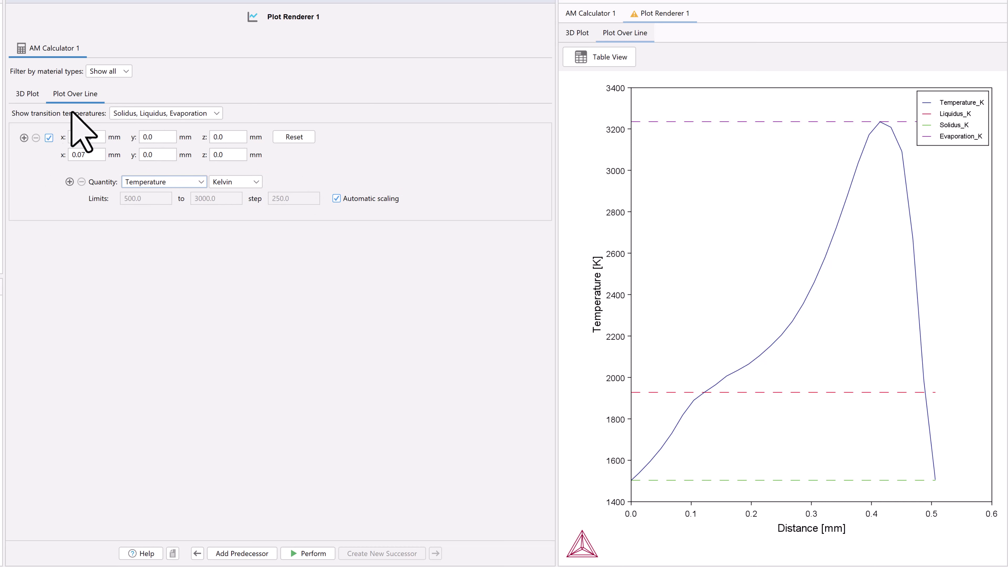
Hide the melt pool and mushy zone dimensions and the heat source in the 3D plot
click(28, 93)
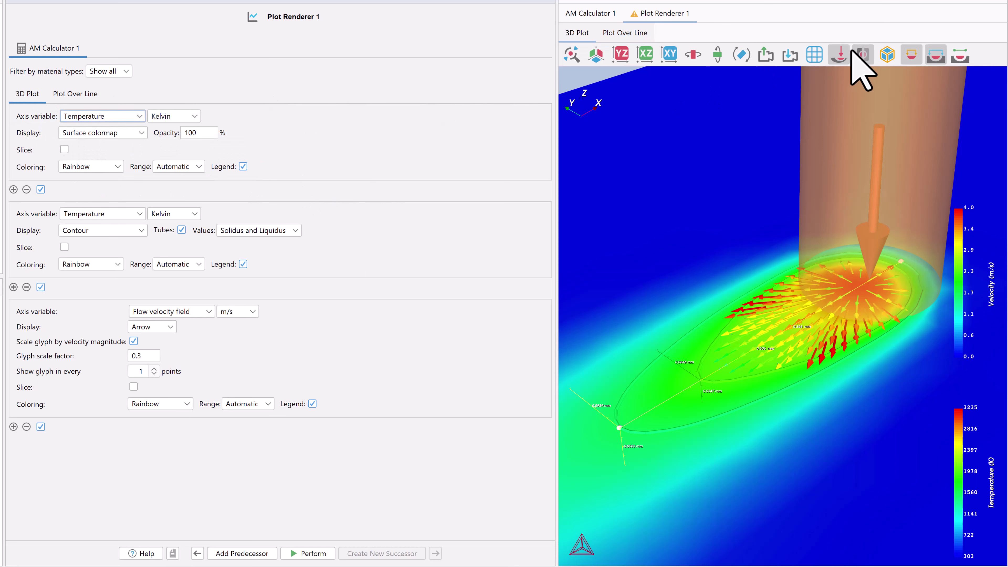
click(931, 56)
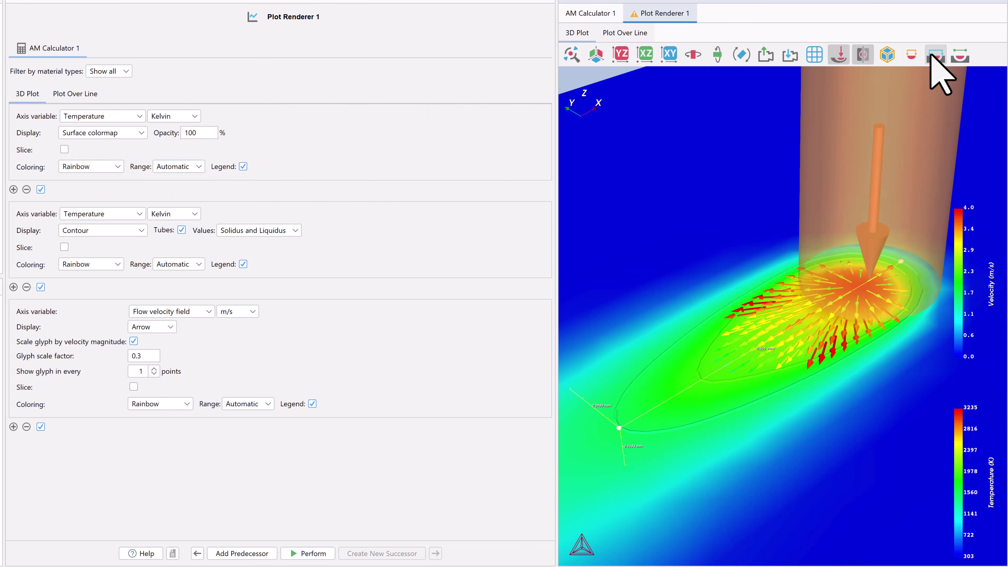
click(838, 56)
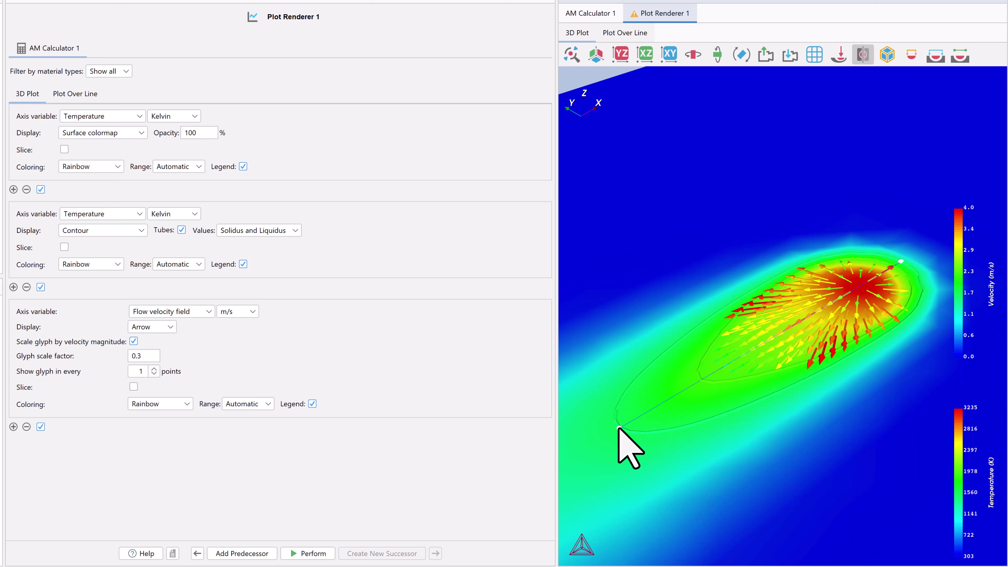
Move the plot line's endpoints in the 3D plot so the line runs across the melt pool towards the heat source centre
drag(617, 426, 758, 219)
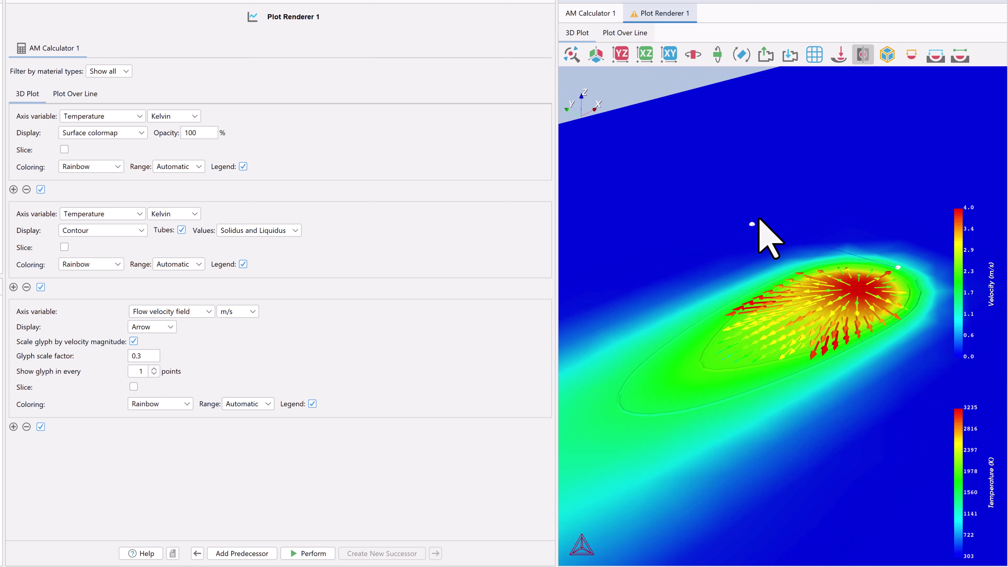
drag(906, 283, 861, 288)
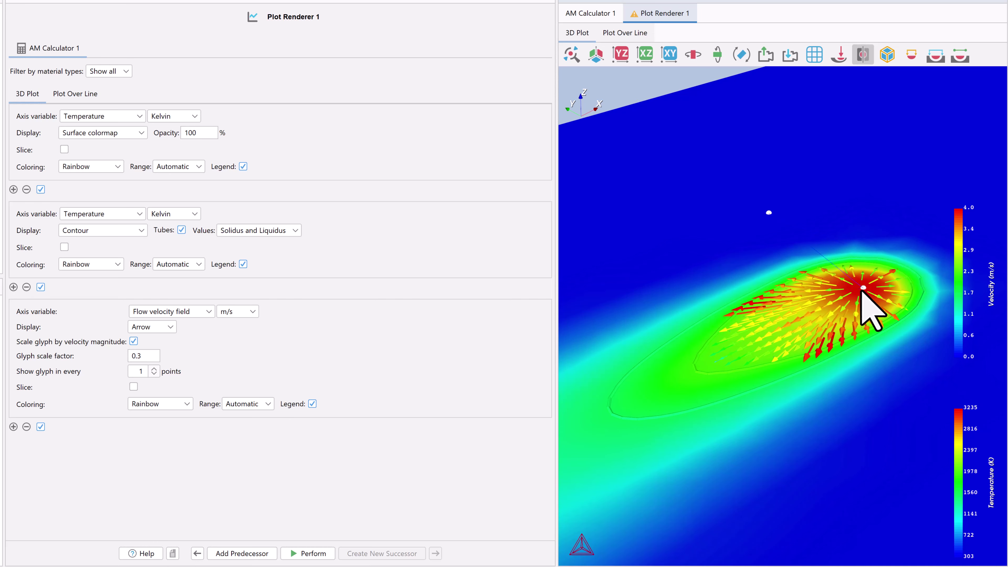
drag(772, 225, 756, 235)
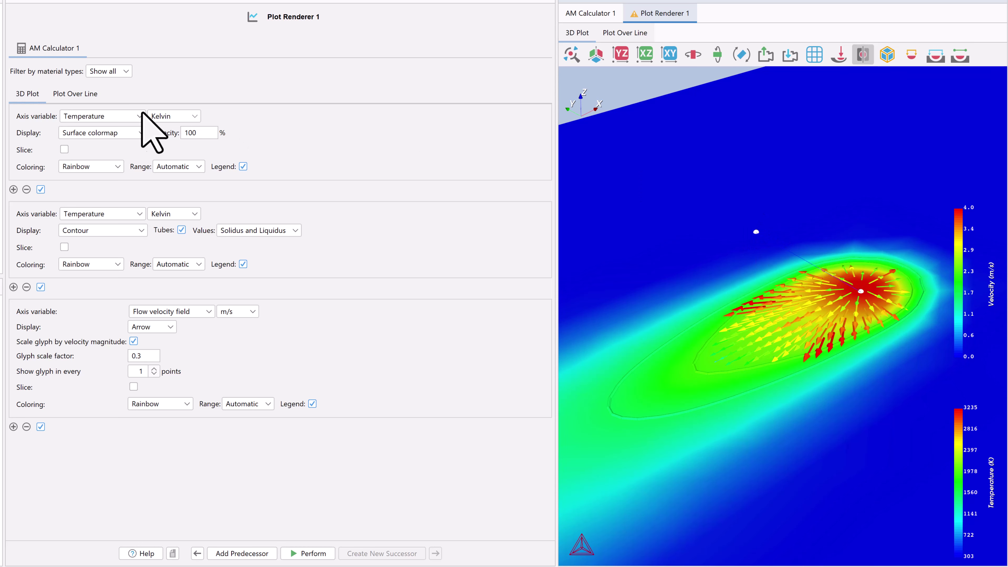
Set the x coordinate of the plot line's second point to -0.0075 mm
click(75, 94)
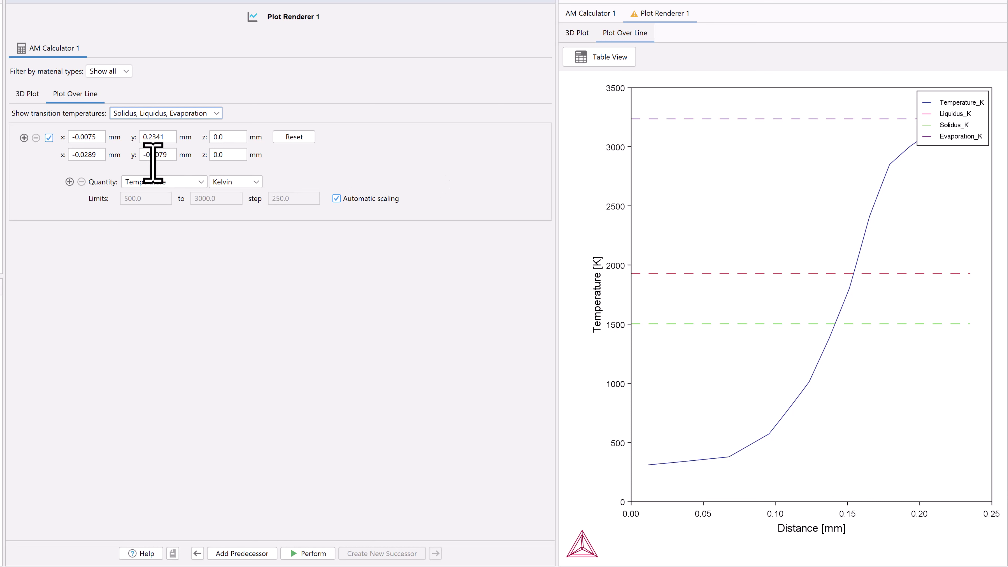
click(87, 155)
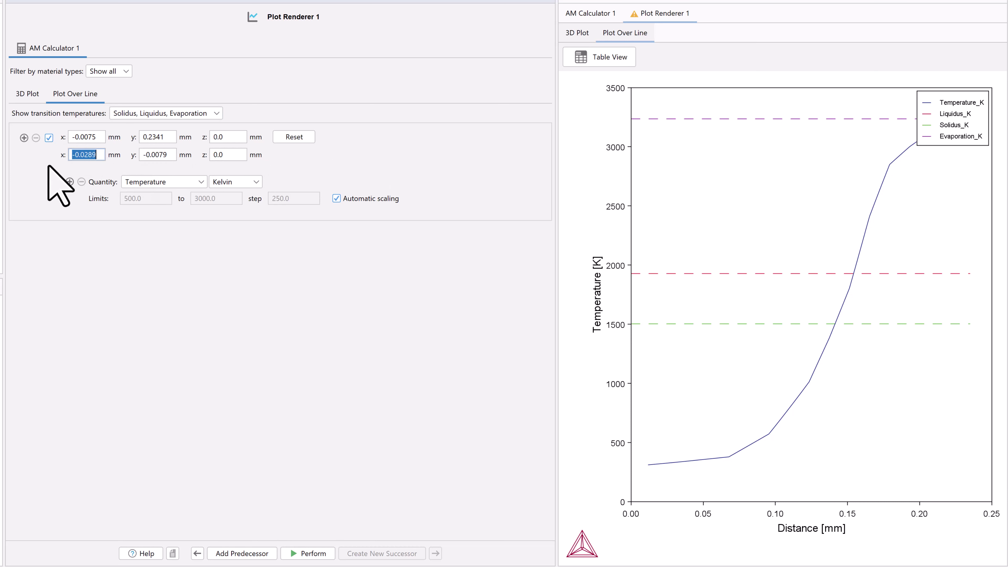
text(-0.0075)
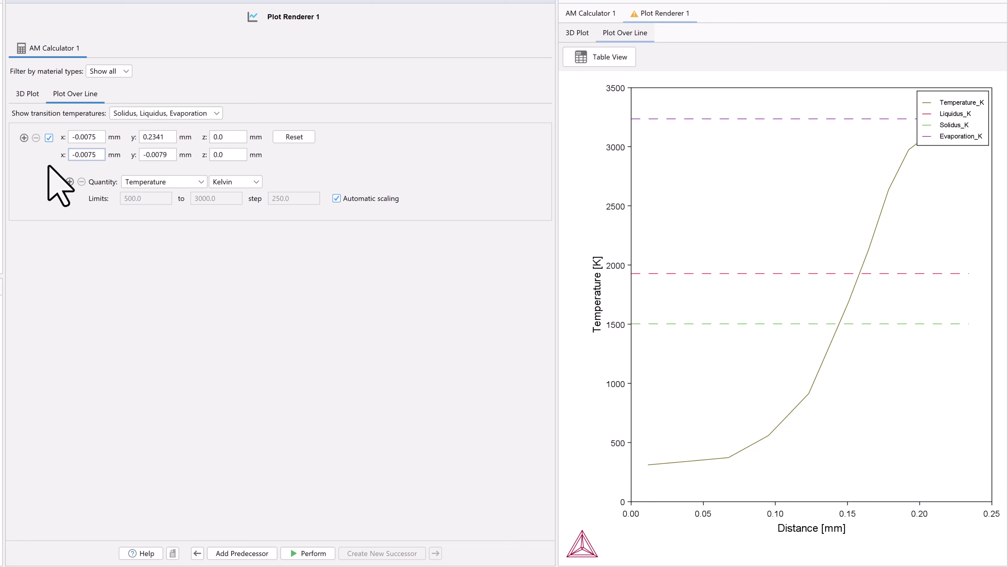
Check the adjusted line in the 3D plot and reset the Plot Over Line coordinates
click(31, 95)
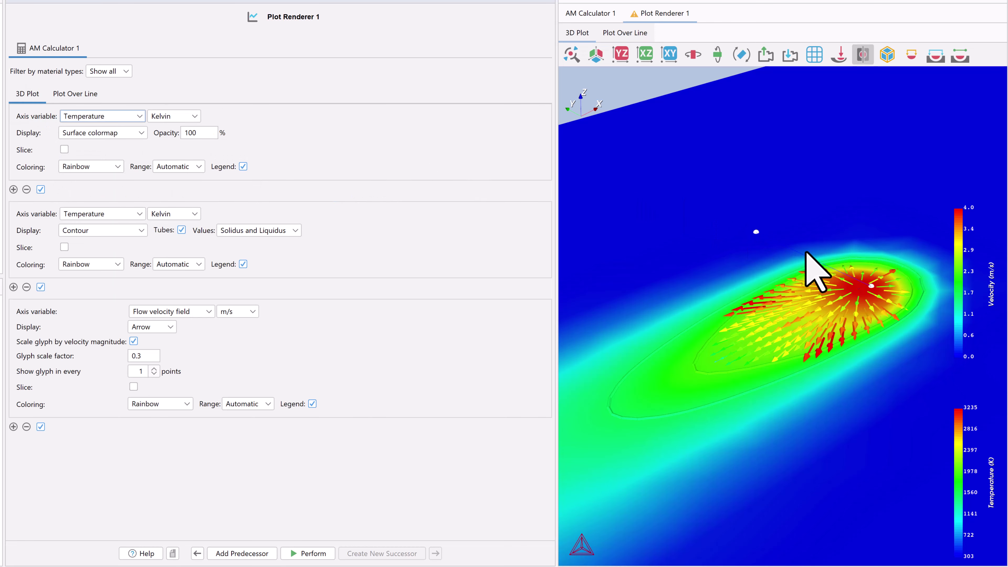
click(89, 93)
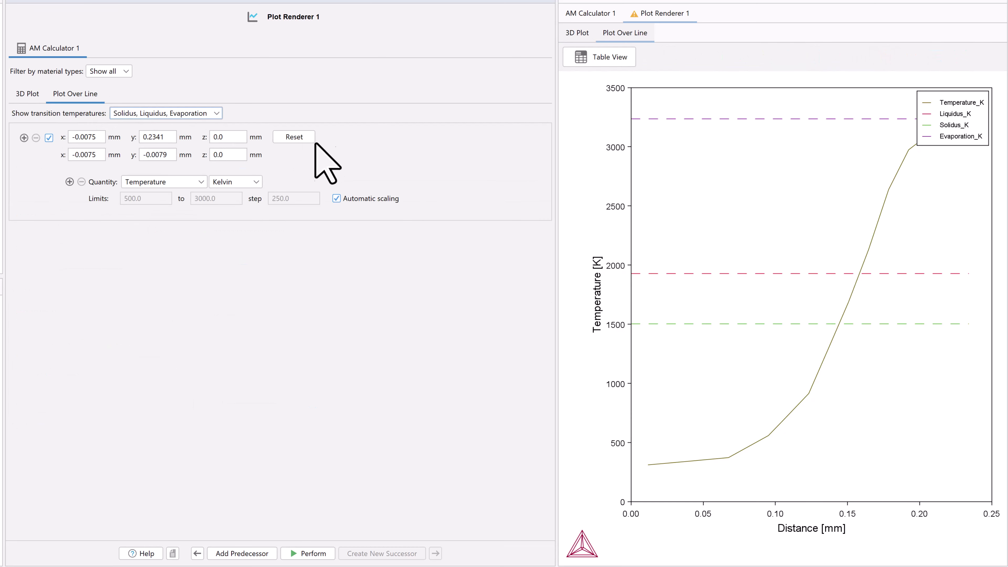
click(308, 137)
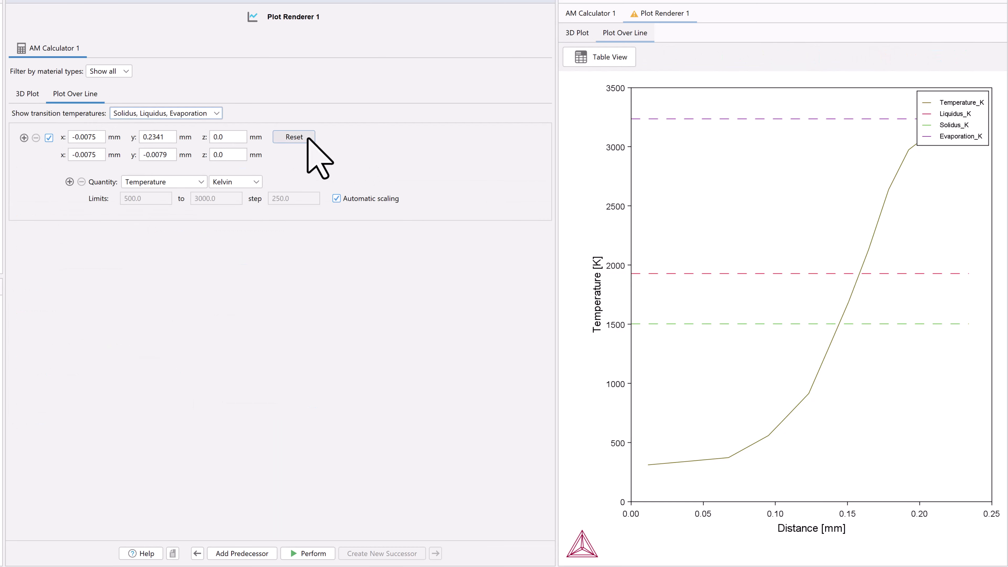
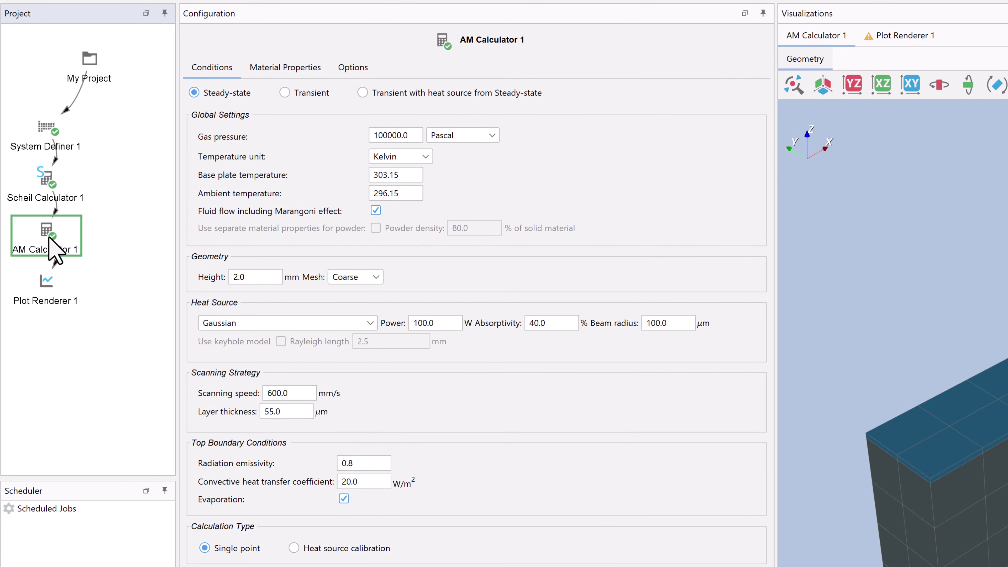
Clone the tree from AM Calculator 1 and place the cloned Plot Renderer 2 beneath AM Calculator 2
right_click(48, 238)
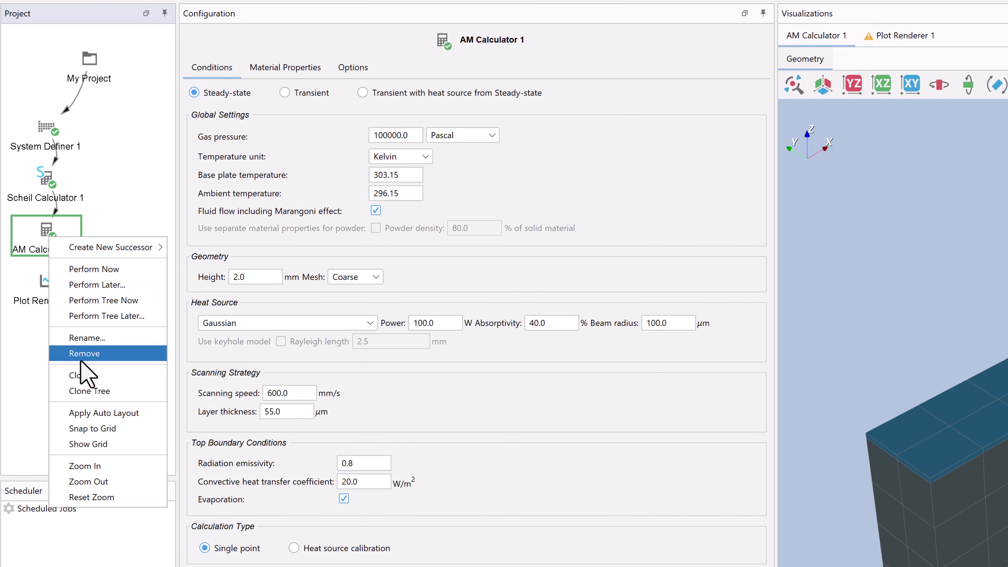
click(143, 391)
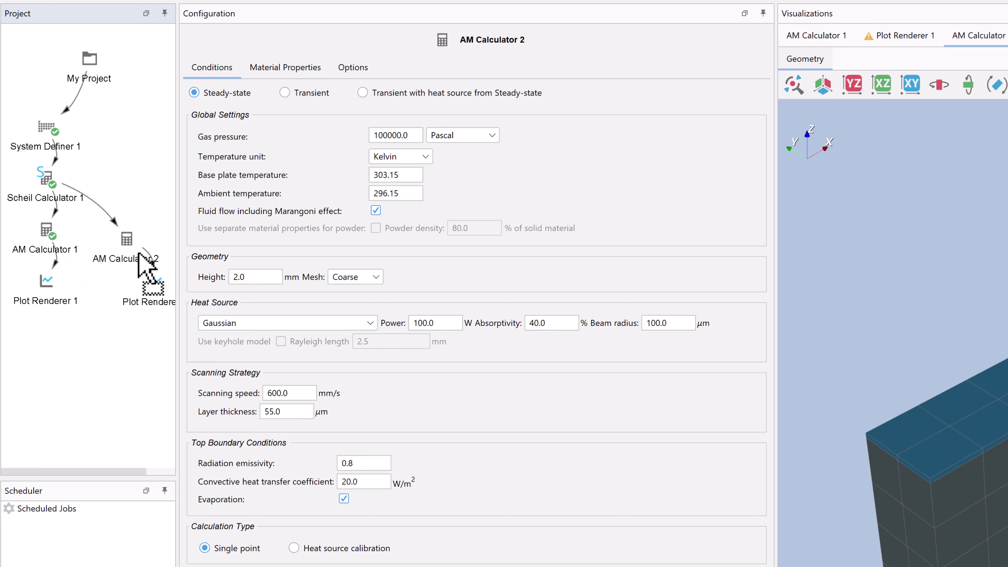
click(143, 287)
drag(142, 290, 129, 302)
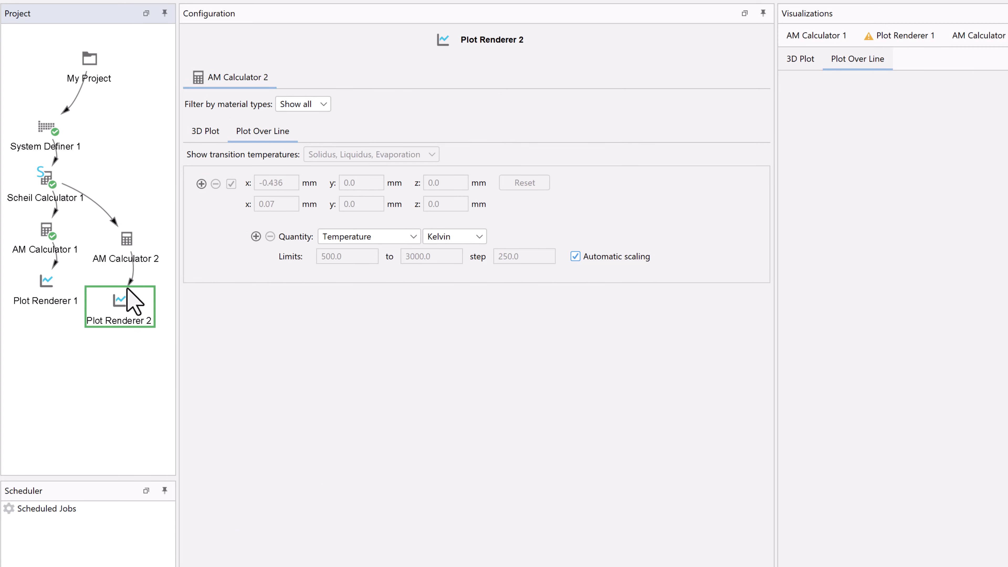
Switch AM Calculator 2 to Transient with heat source from Steady-state, with a geometry width of 1 mm and length of 3 mm
click(129, 262)
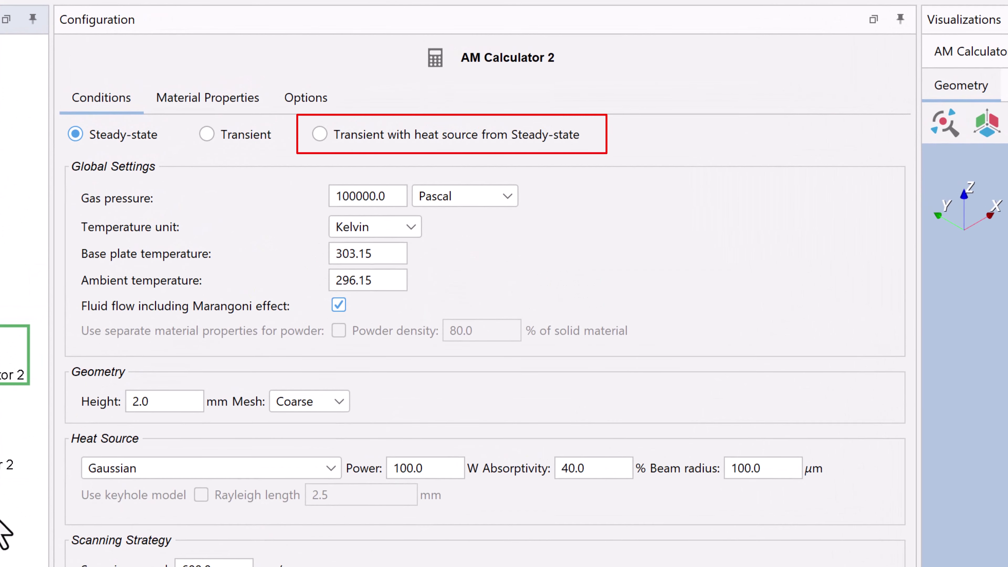
click(323, 136)
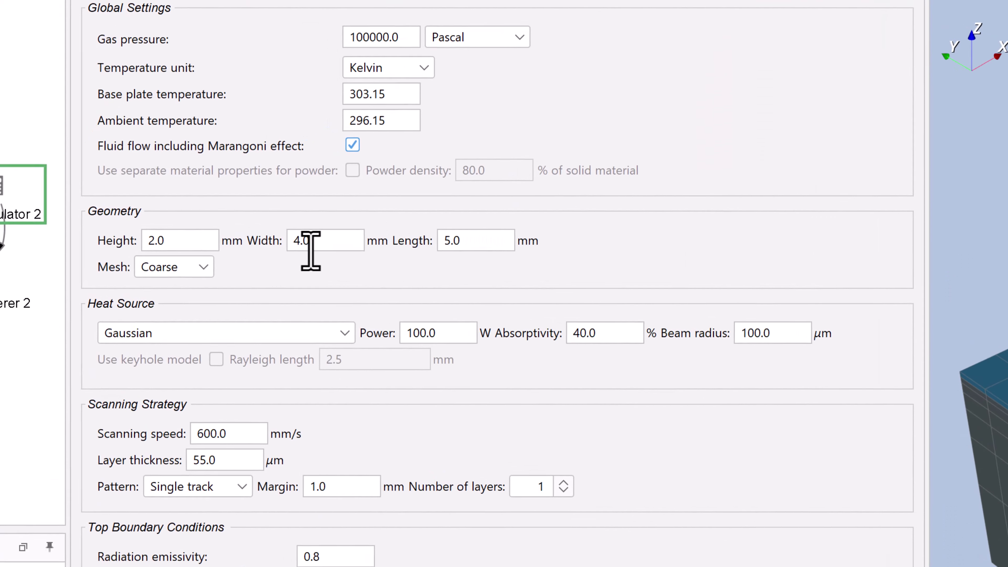
double_click(191, 224)
text(1)
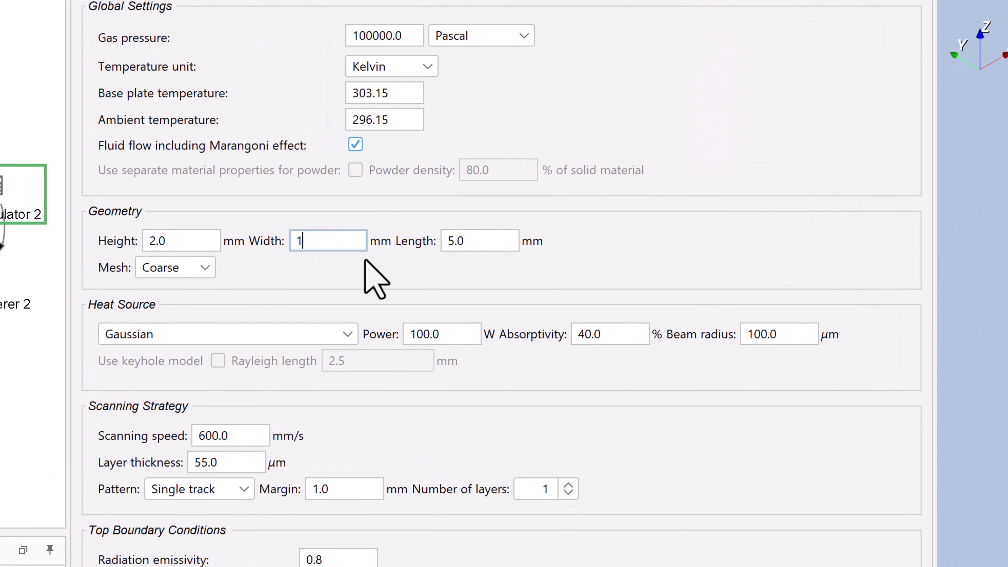
key(Tab)
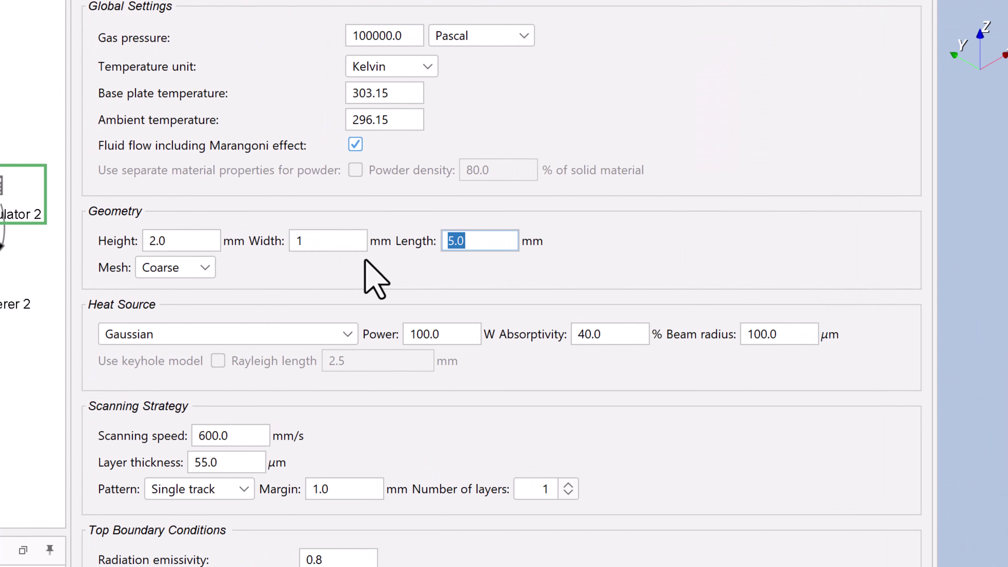
text(3)
Keep the Single track scanning pattern and set its margin to 0.75 mm
scroll(544, 285, down, 5)
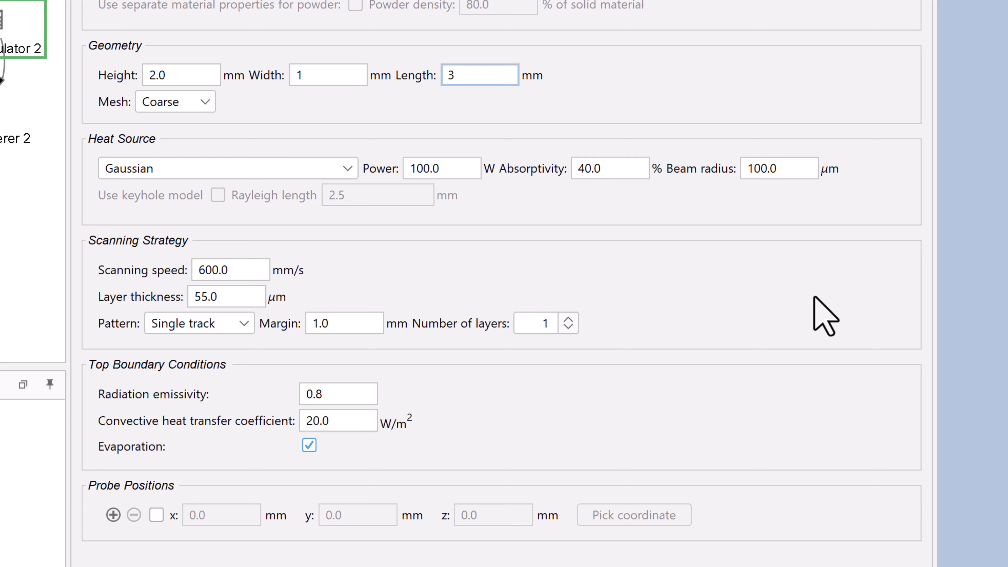
click(236, 324)
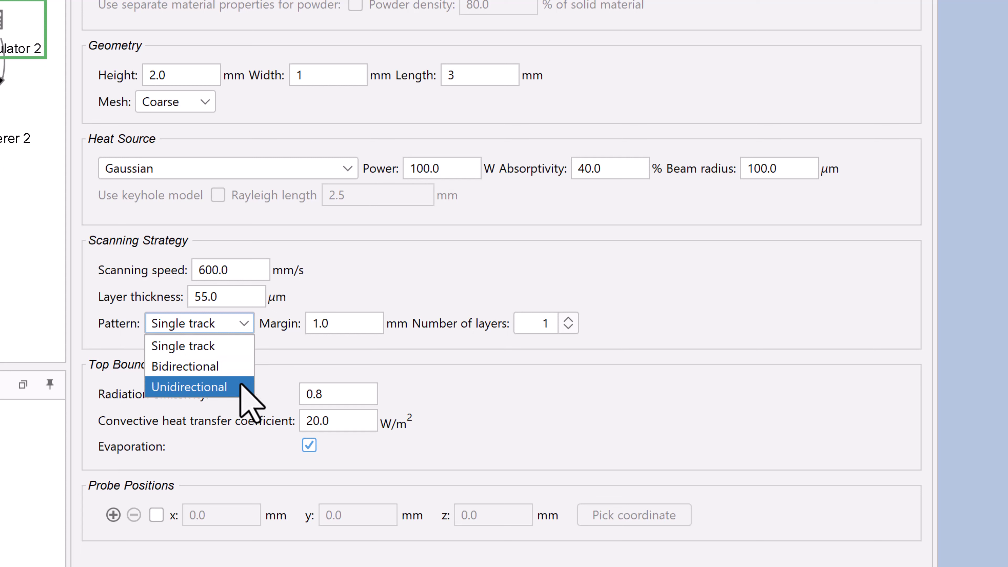
click(355, 328)
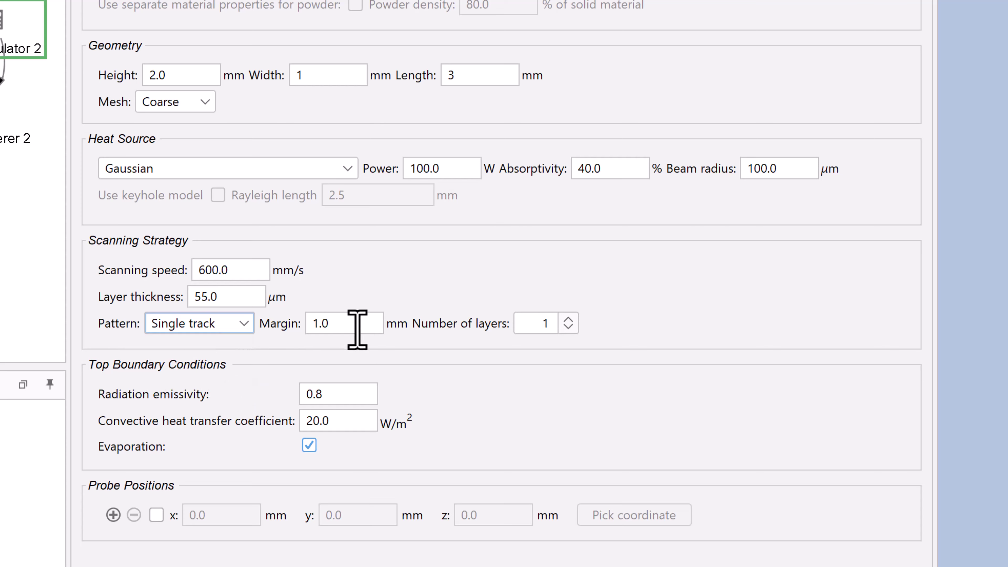
double_click(356, 329)
text(0.75)
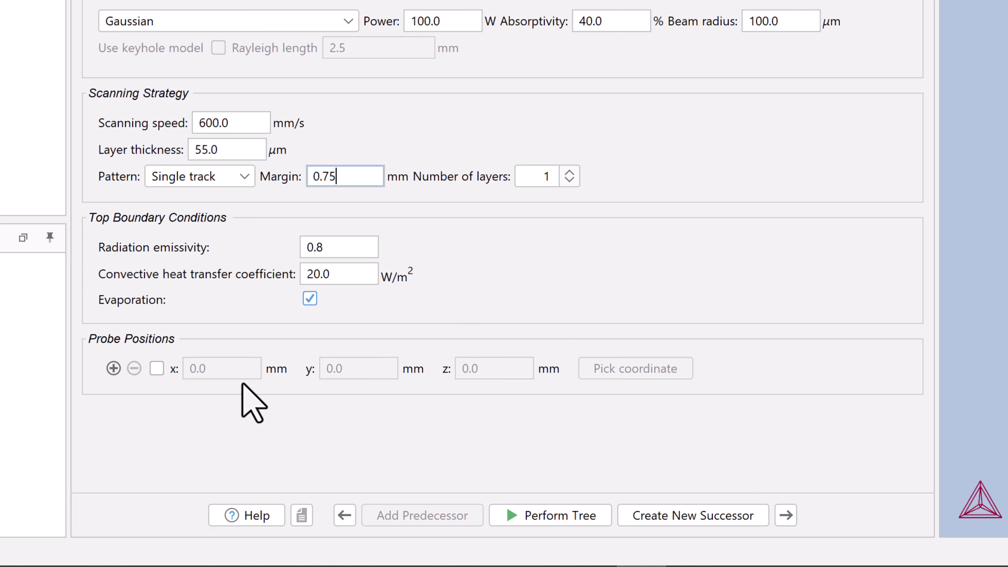
Add a second probe position to AM Calculator 2 and enable both probes
click(112, 369)
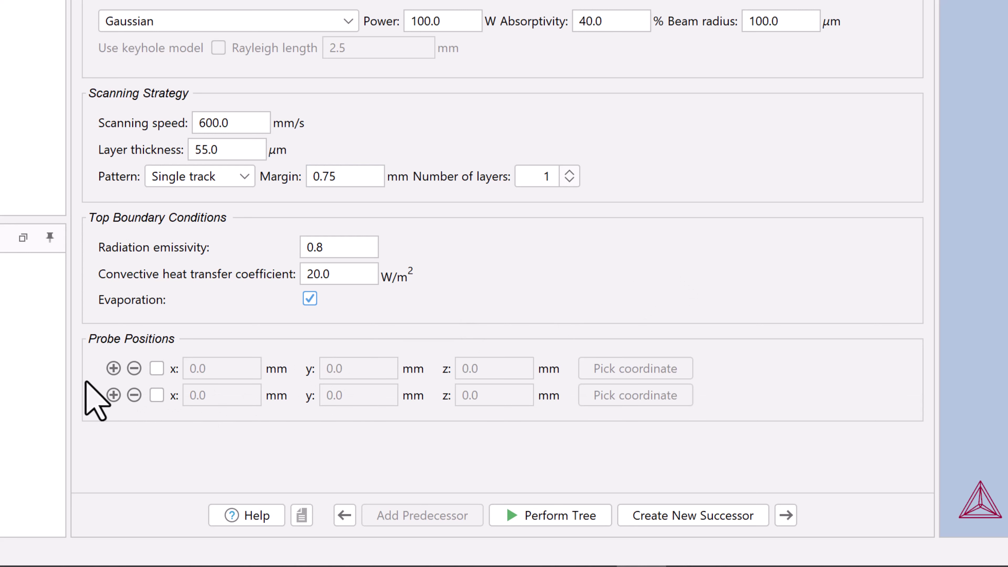
click(156, 368)
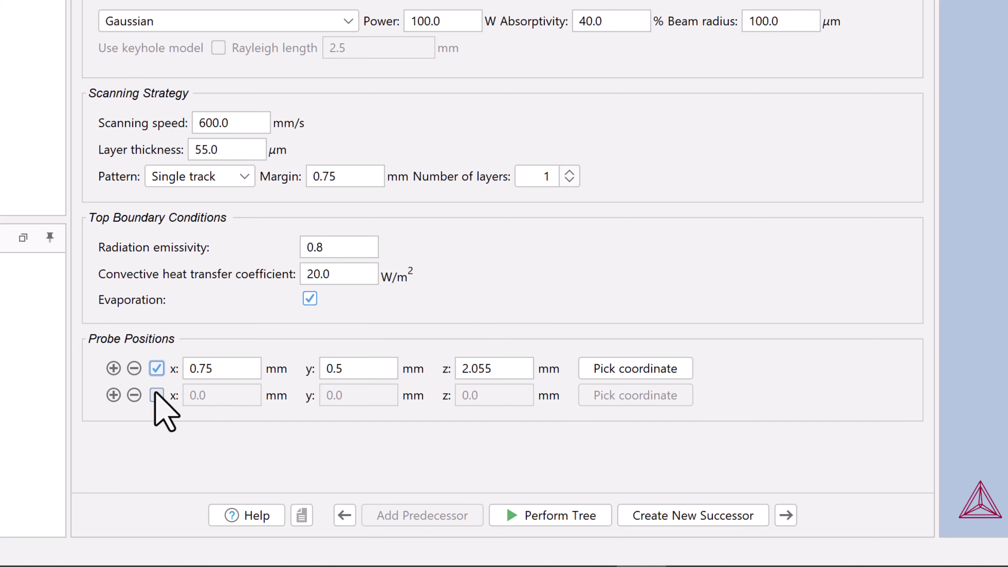
click(156, 395)
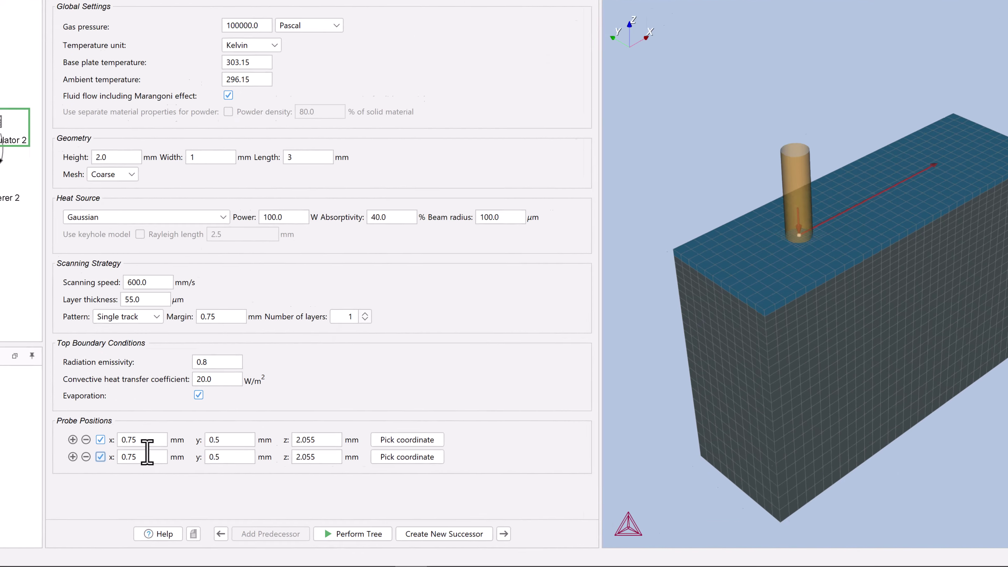
Set the first probe's x coordinate to 1.3 mm, keeping y at 0.5 mm and z at 2.055 mm
click(135, 458)
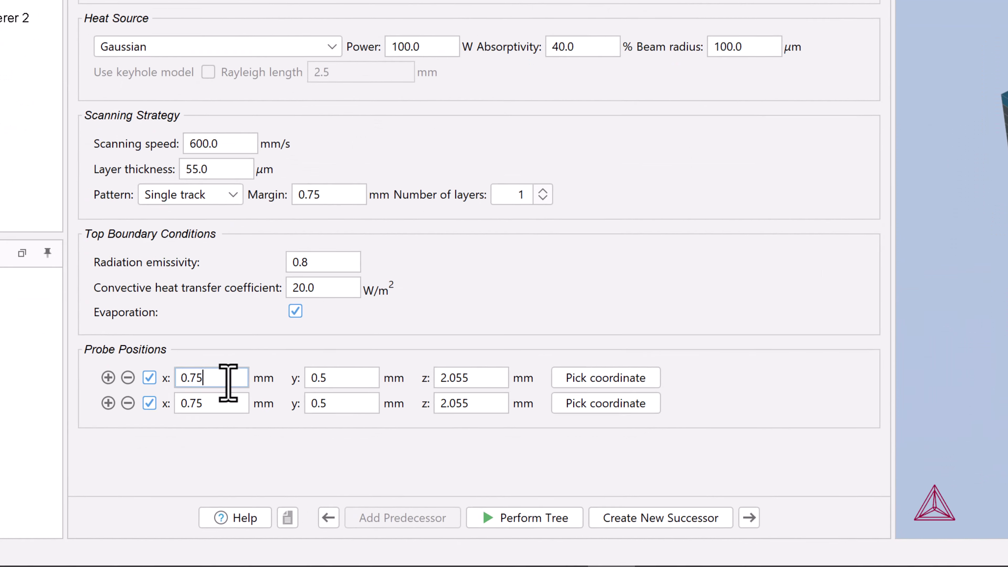
double_click(228, 380)
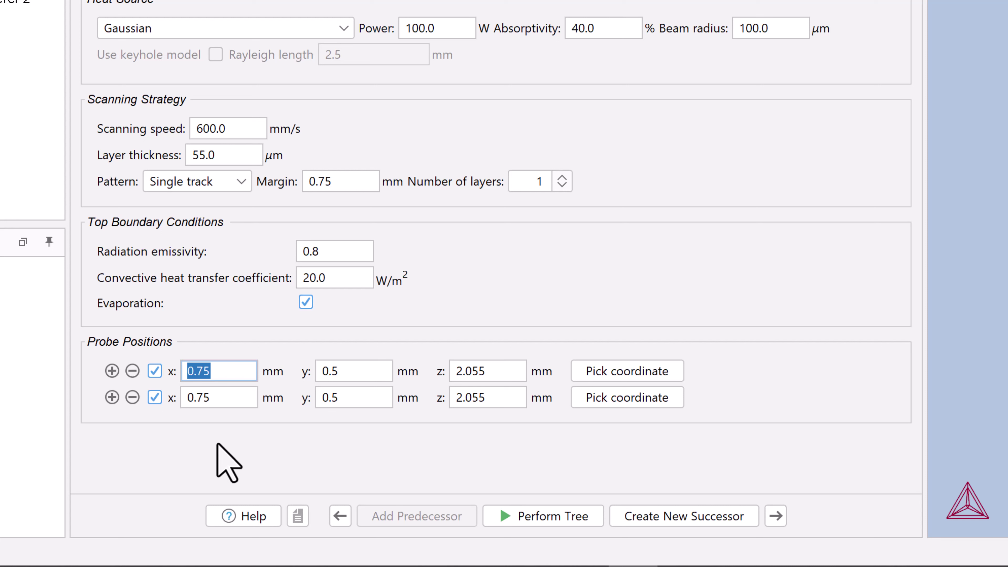
text(1.3)
key(Tab)
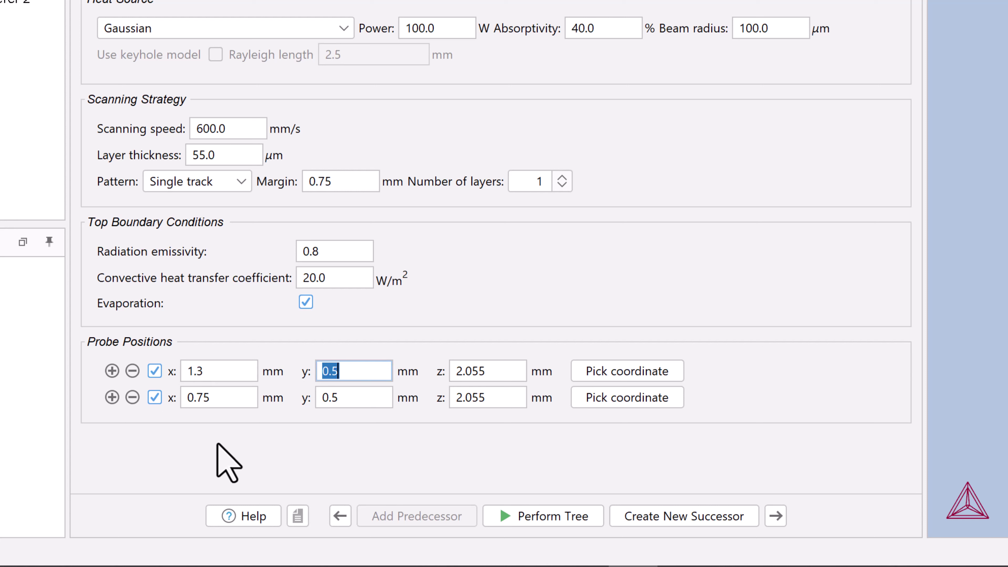
key(Tab)
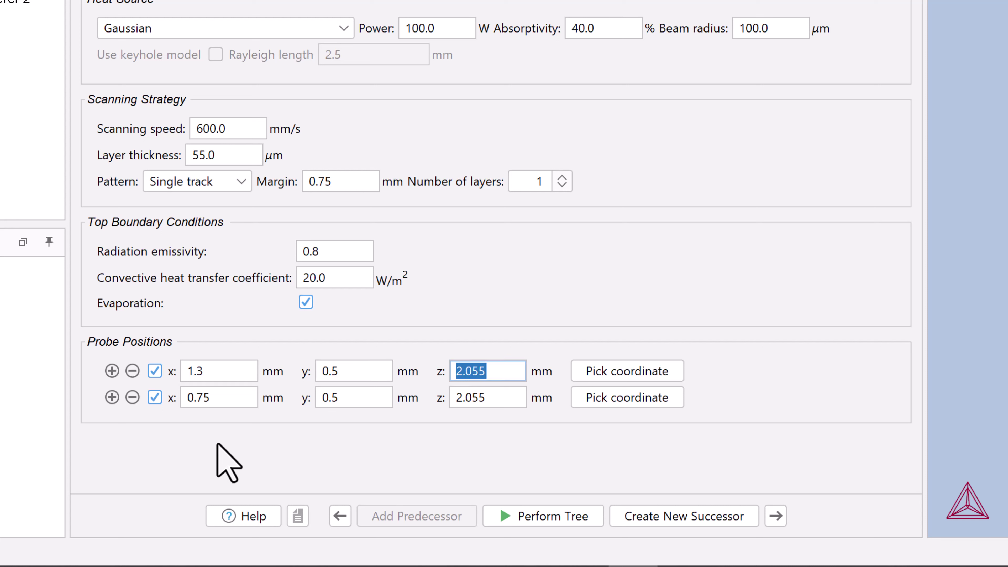
Set the second probe's x coordinate to 1.7 mm, keeping its default y and z coordinates
click(231, 397)
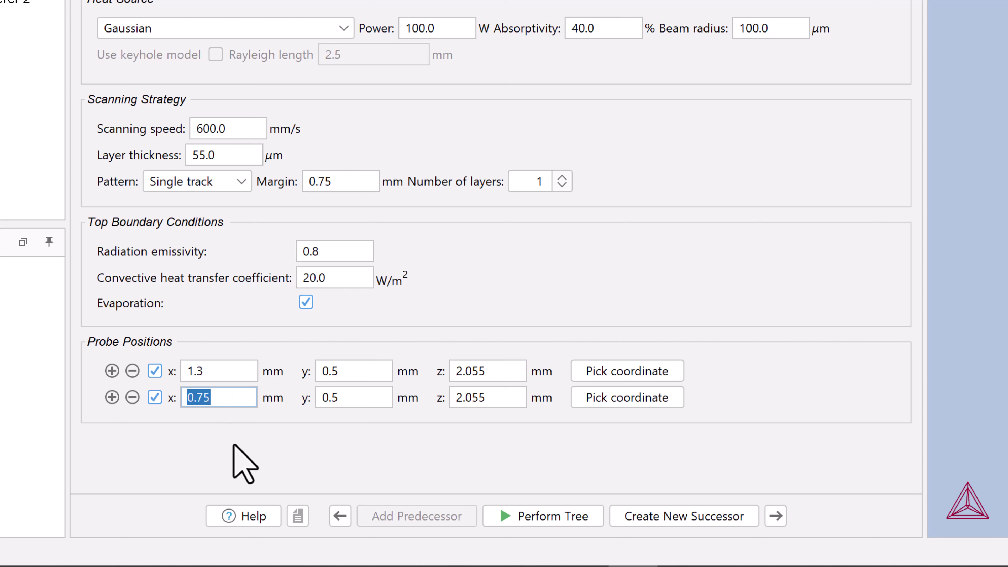
text(1.7)
key(Tab)
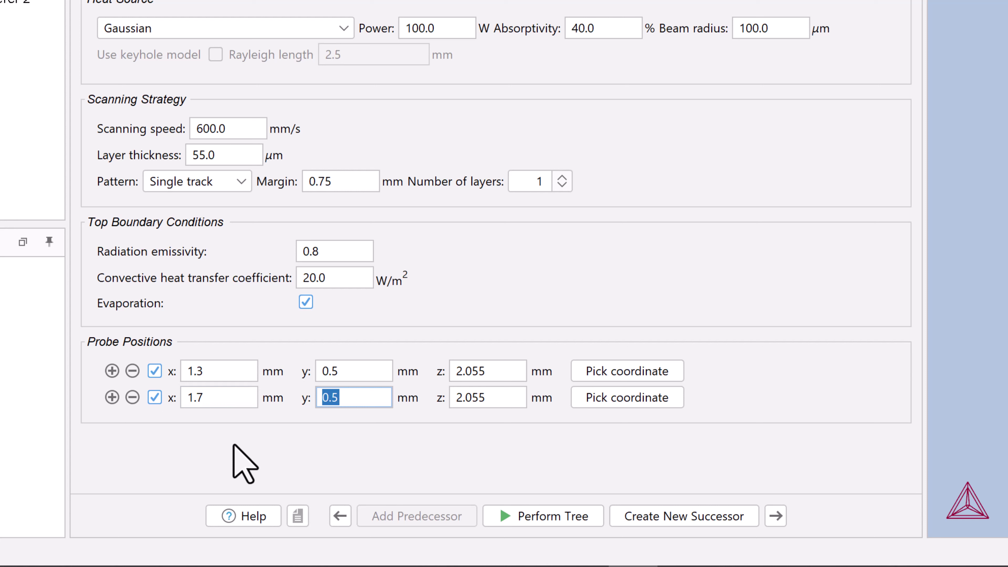
key(Tab)
key(Tab)
key(shift+Tab)
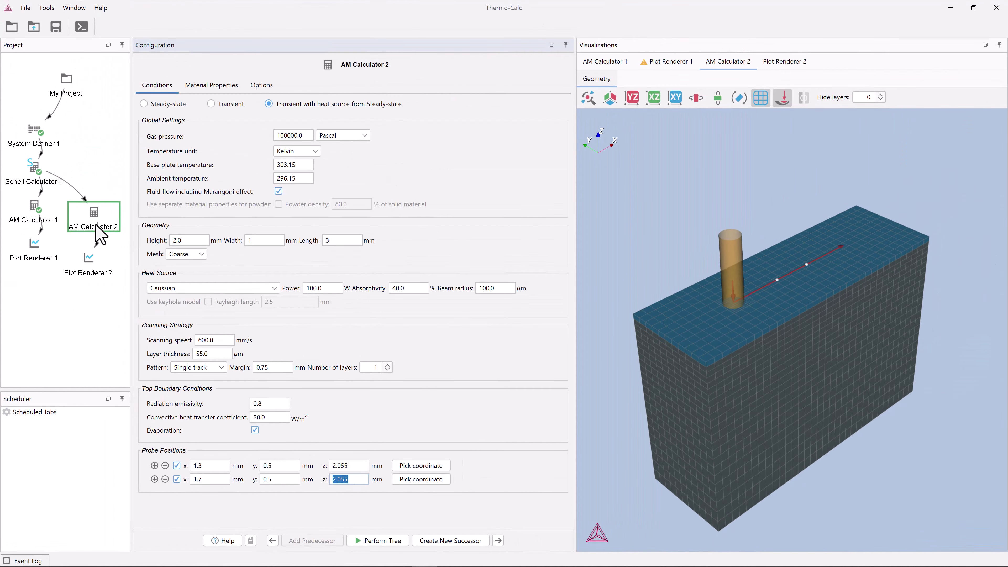
Perform the AM Calculator 2 calculation and plot the Probe 1 temperature with Plot Renderer 2
right_click(91, 217)
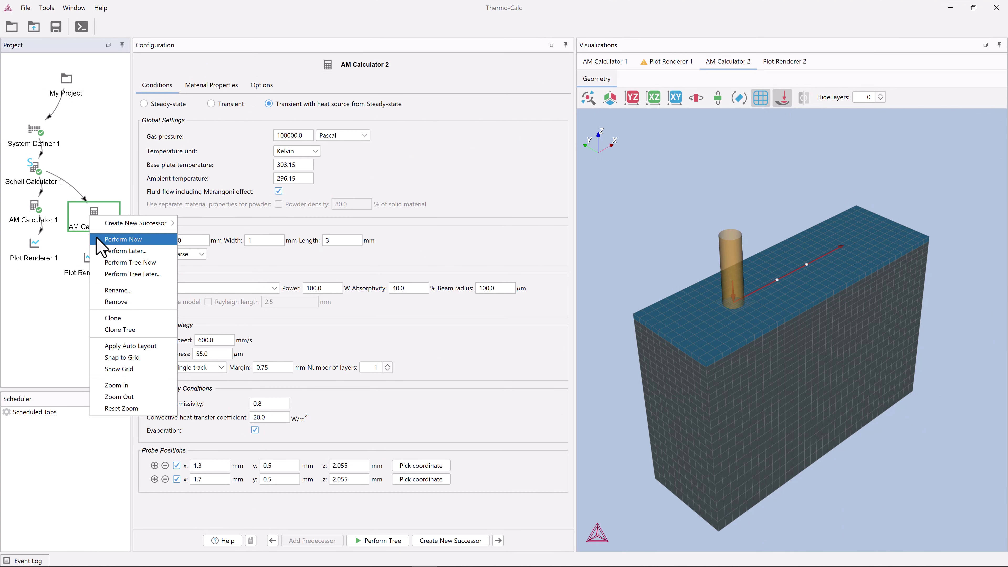
click(123, 239)
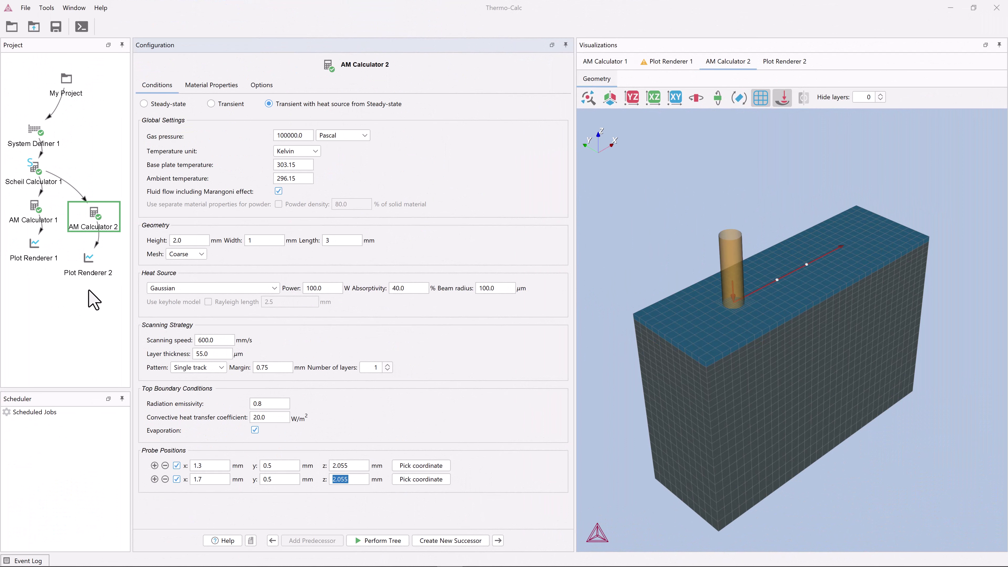
click(88, 268)
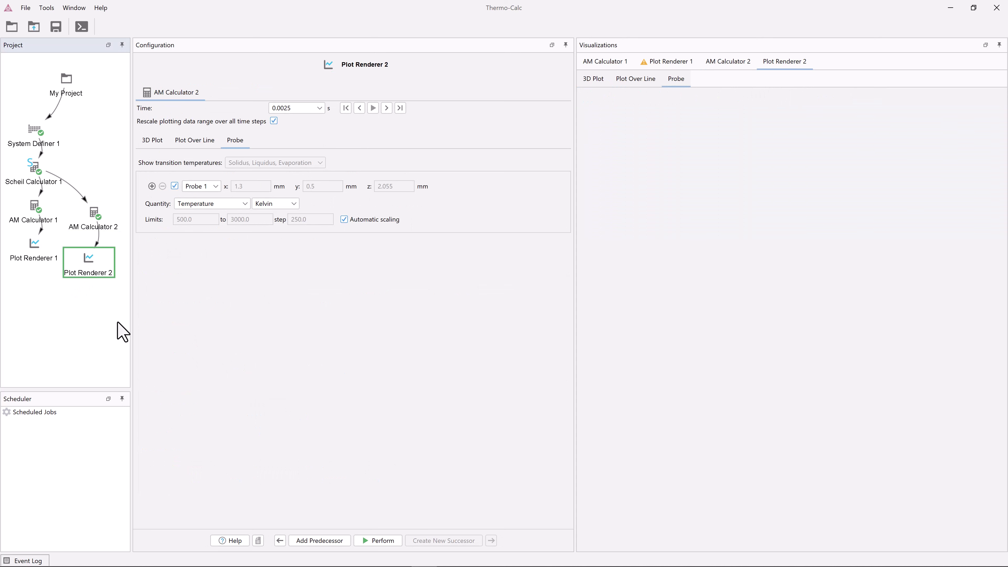
click(378, 540)
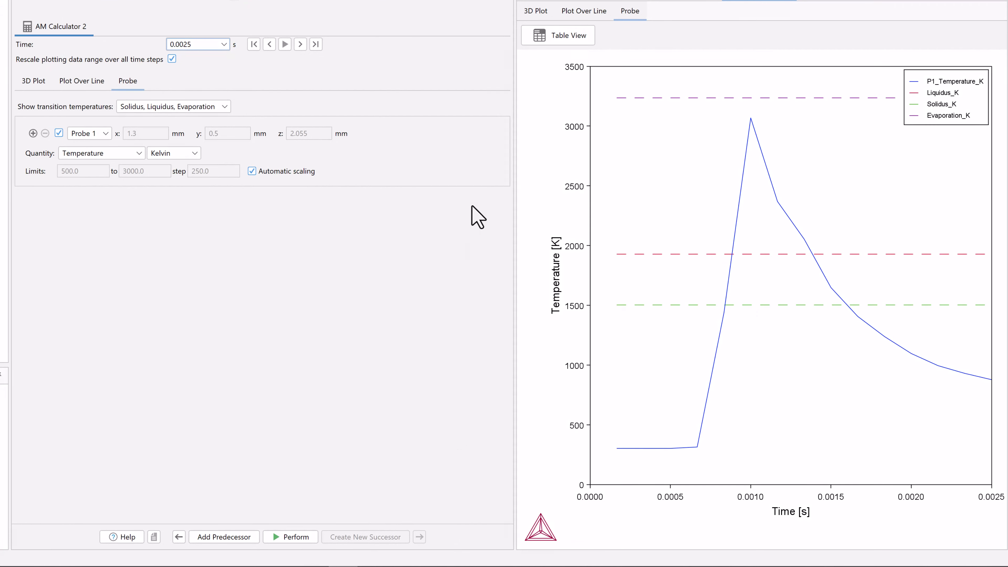
Play the transient result over time in the 3D plot and show it at time 5.0E-4 s
click(529, 14)
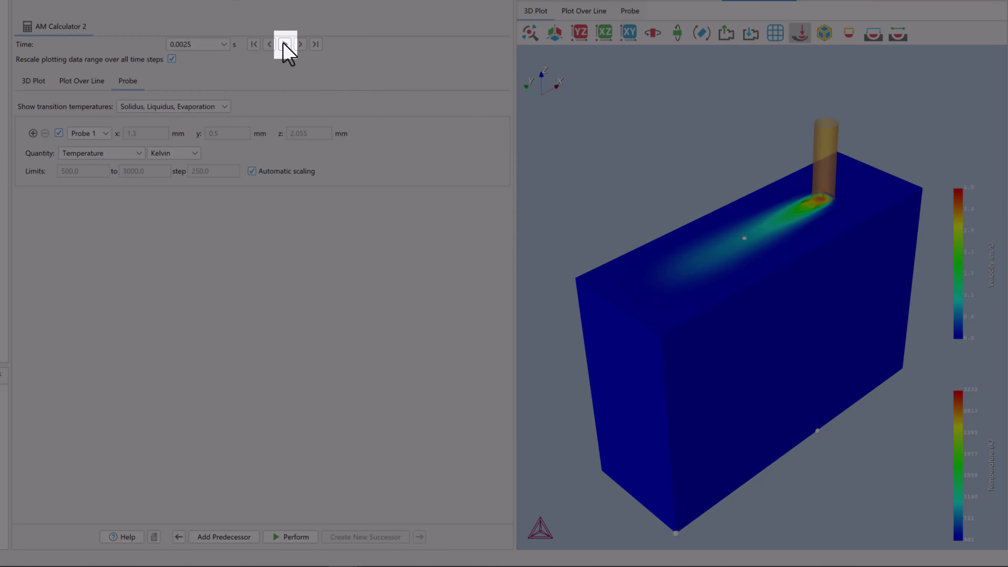
click(284, 44)
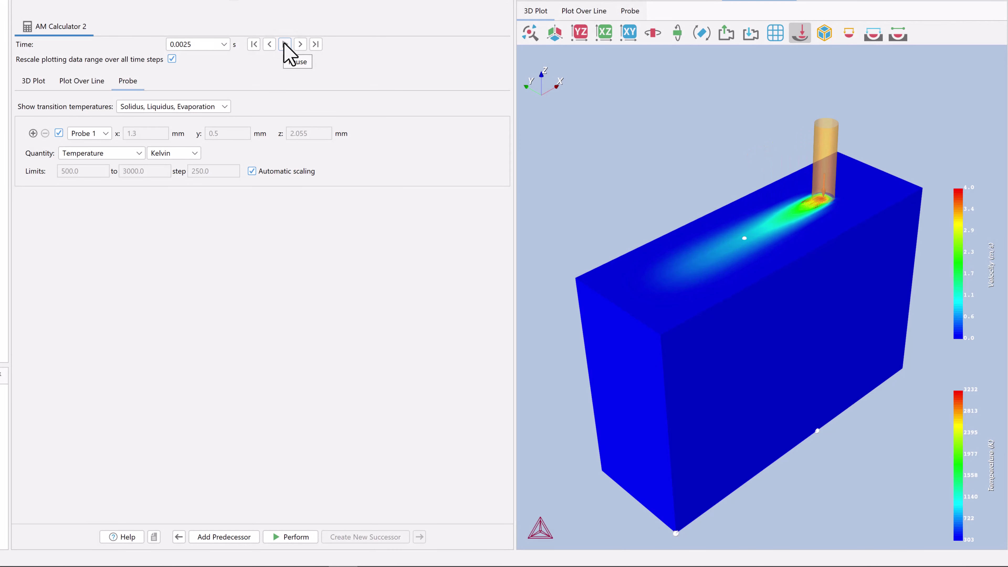
click(224, 44)
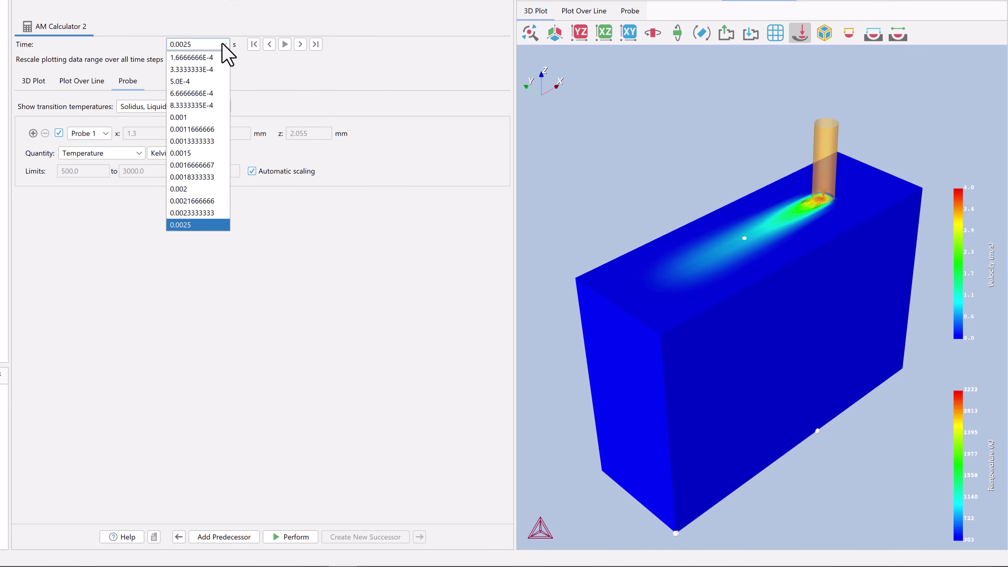
click(217, 81)
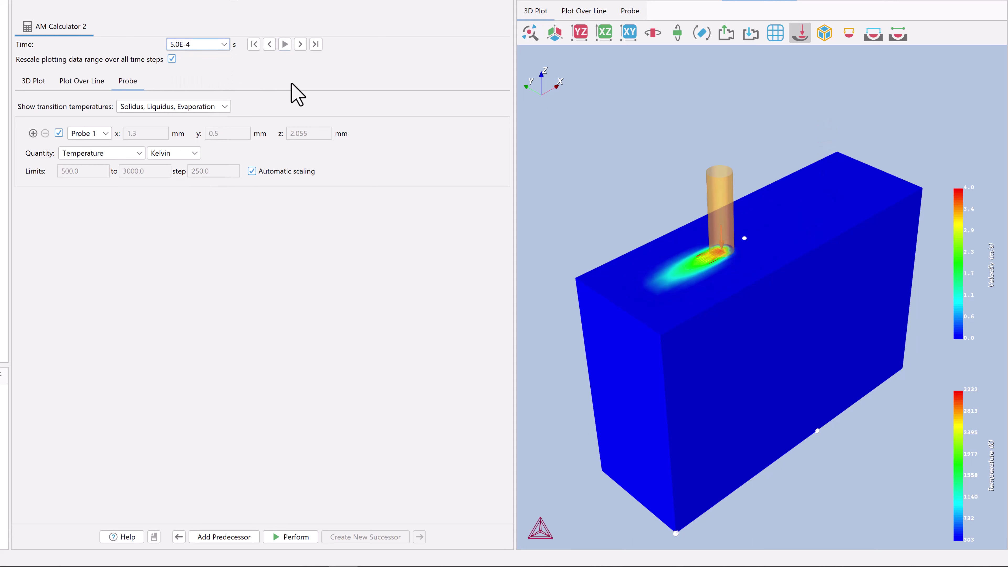
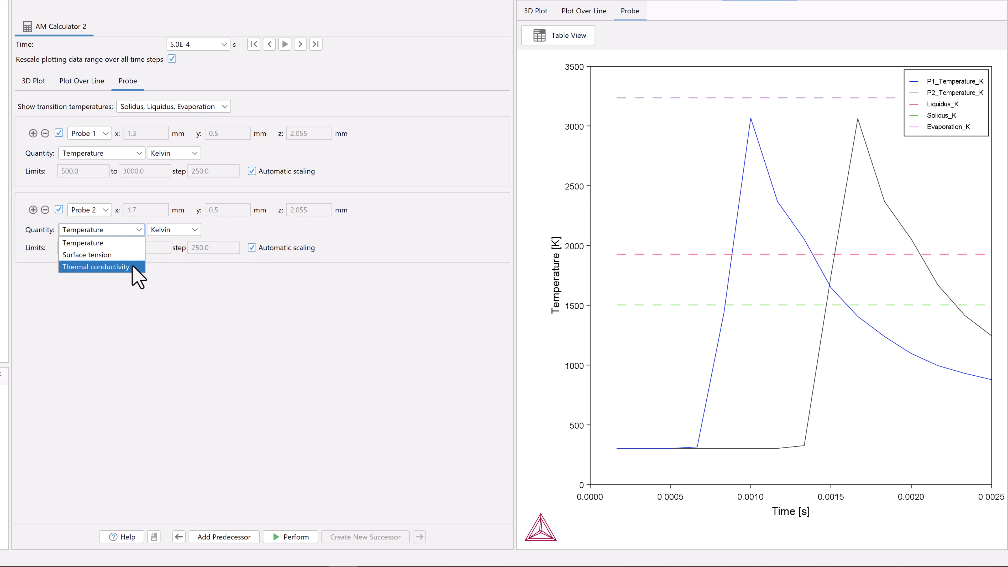
click(189, 290)
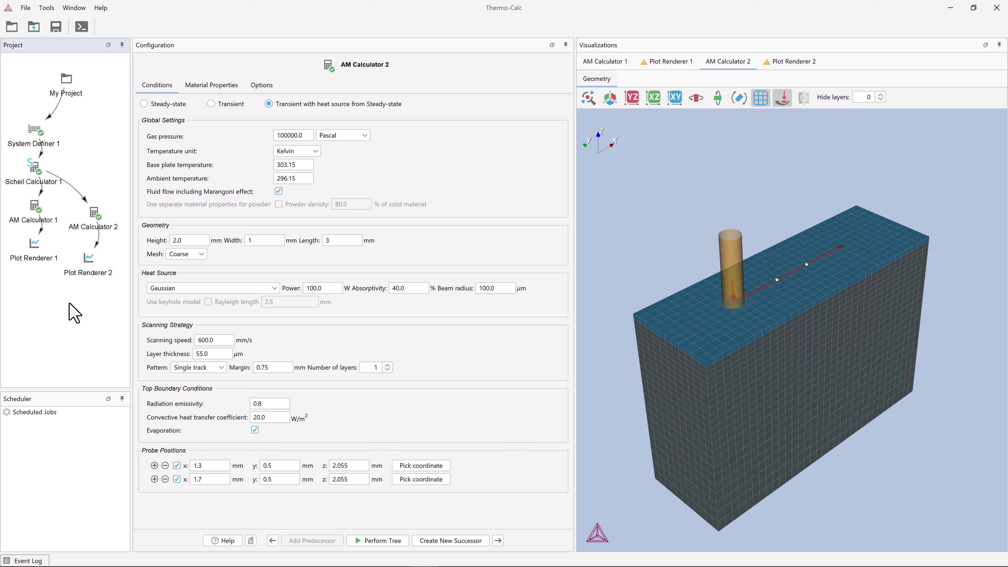
Clone the tree from AM Calculator 2 and open the configuration of the cloned AM Calculator 3
right_click(96, 225)
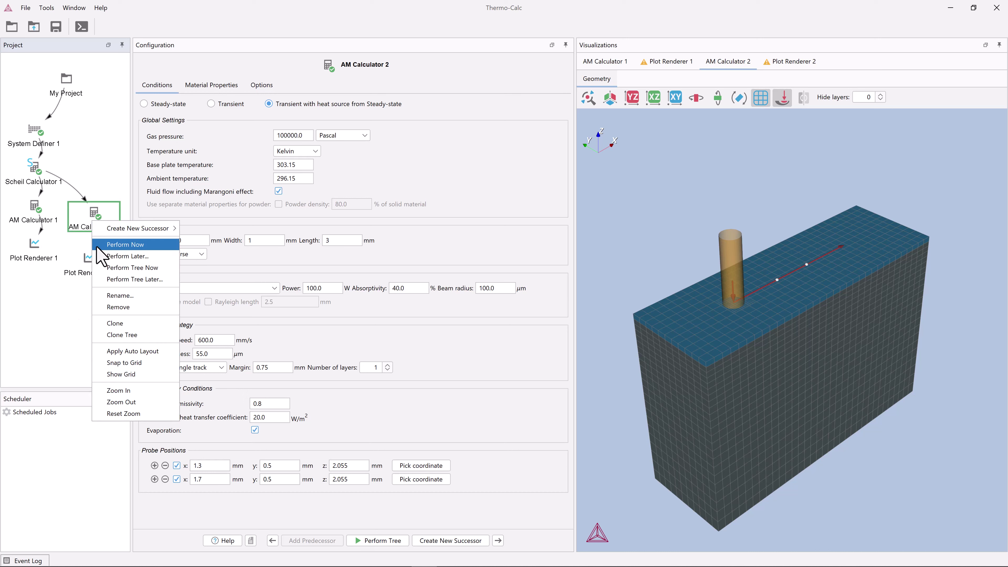
click(104, 334)
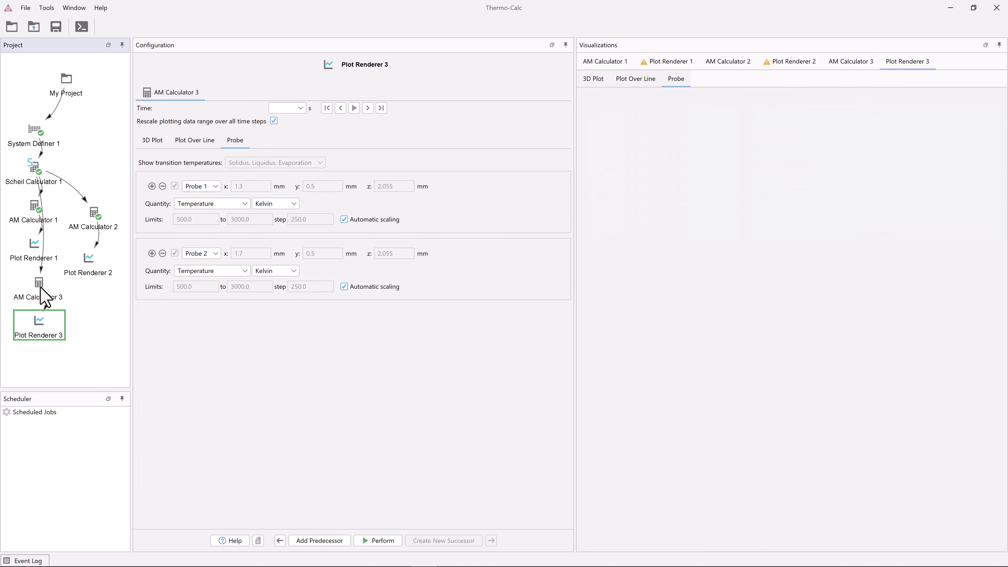
click(40, 288)
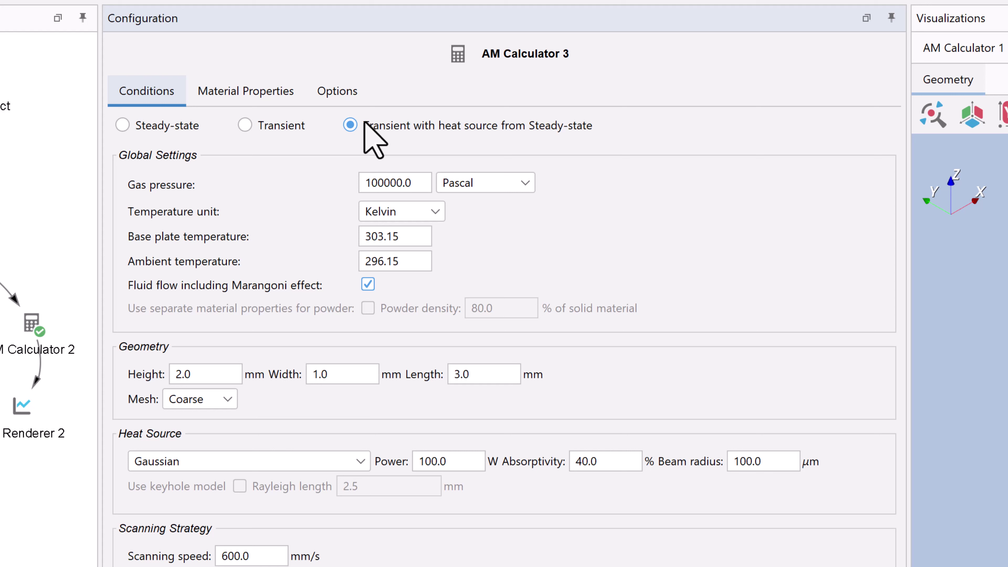
Set the AM Calculator 3 geometry to a width of 2.5 mm and a length of 2.5 mm
double_click(345, 374)
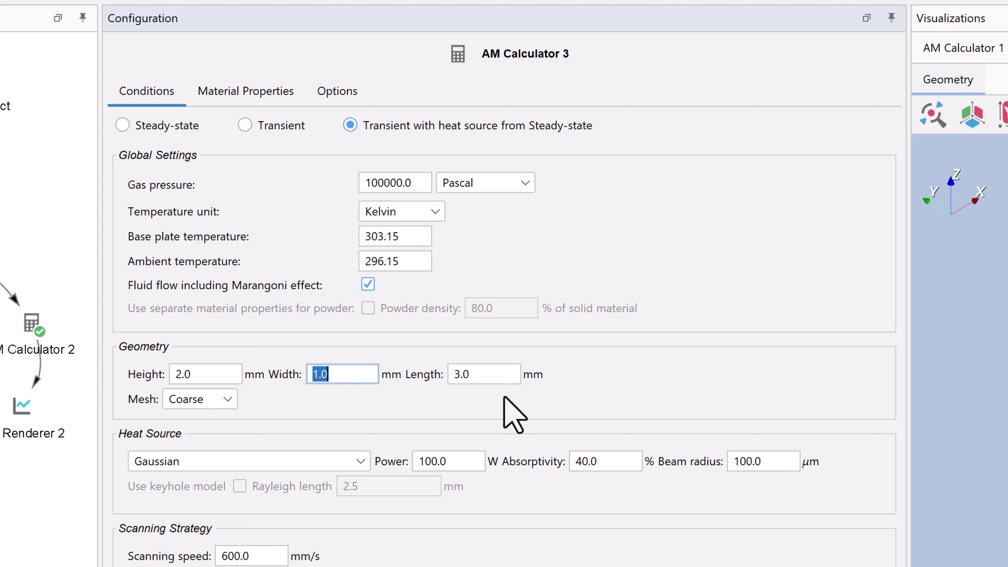
text(2.5)
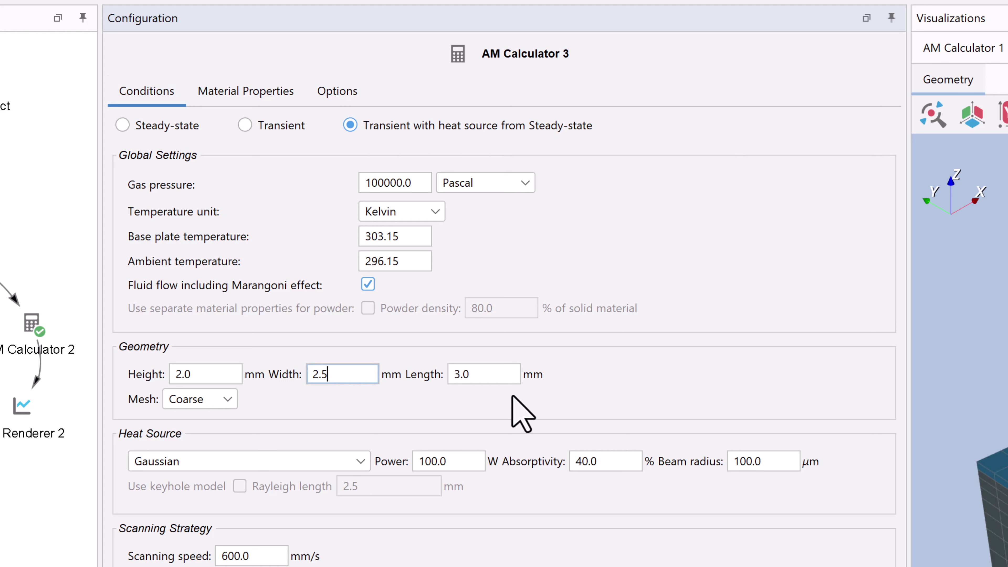
key(Tab)
text(2.5)
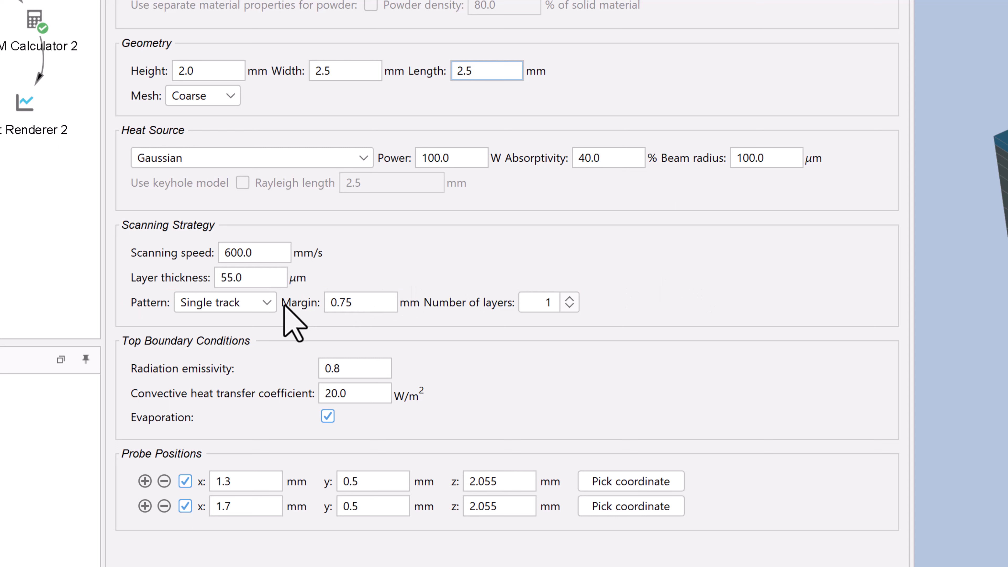
Preview the Unidirectional scanning pattern and set the pattern to Bidirectional
click(266, 302)
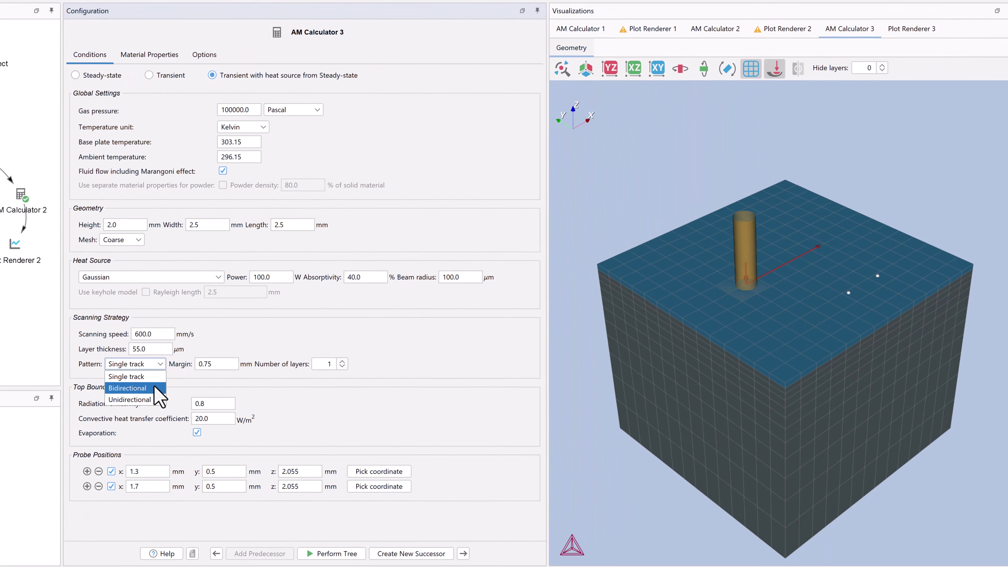
click(256, 342)
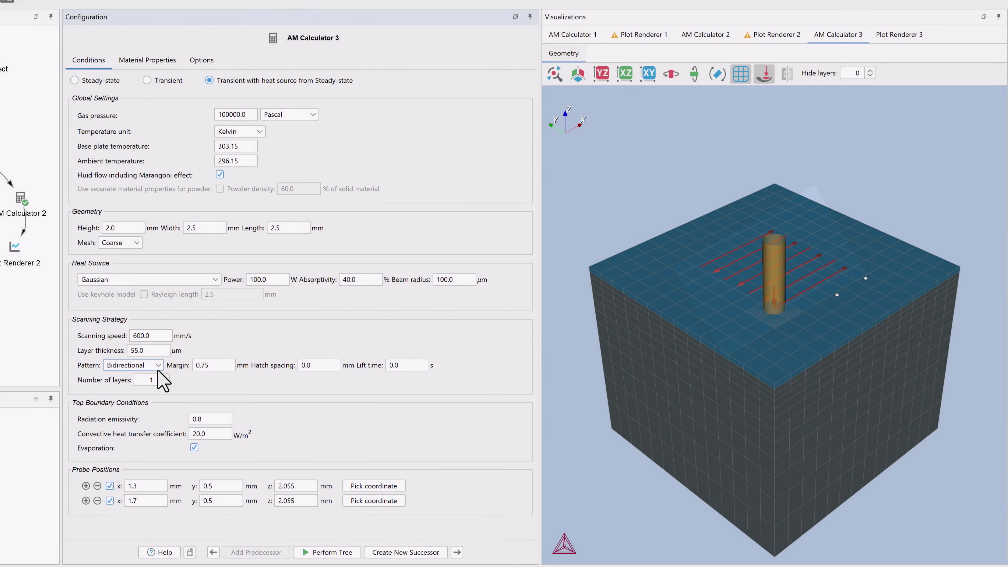
click(159, 365)
click(155, 399)
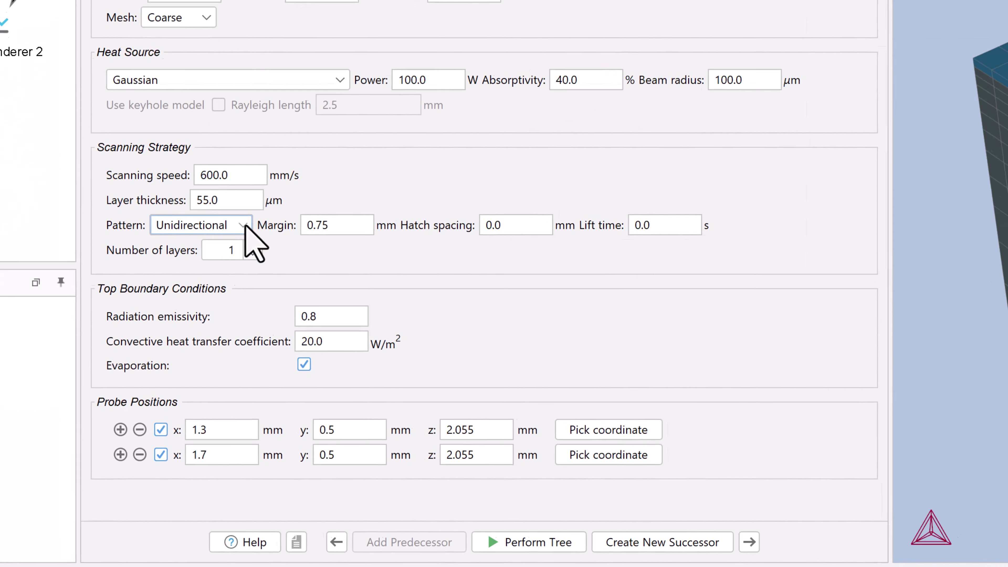
click(245, 225)
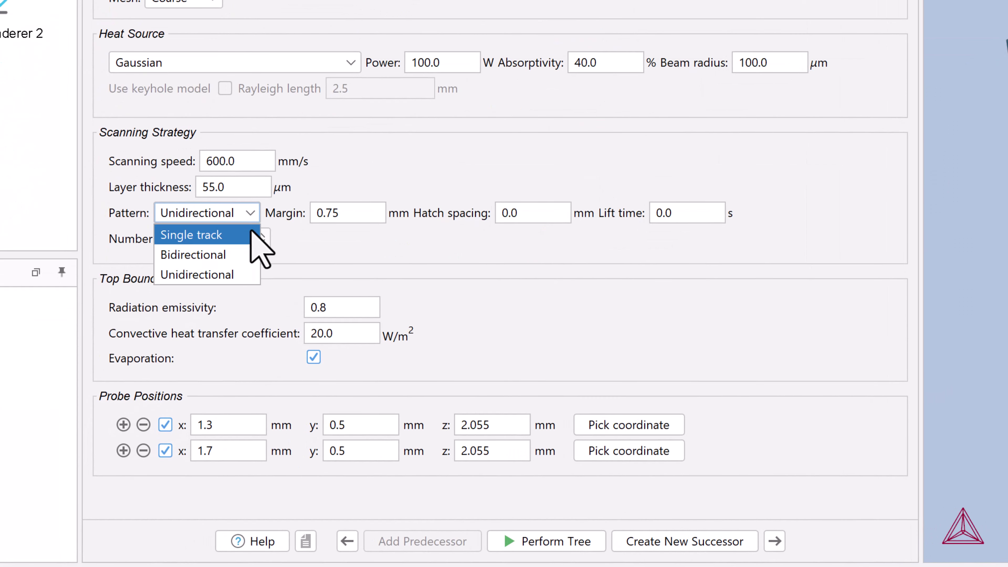
click(240, 263)
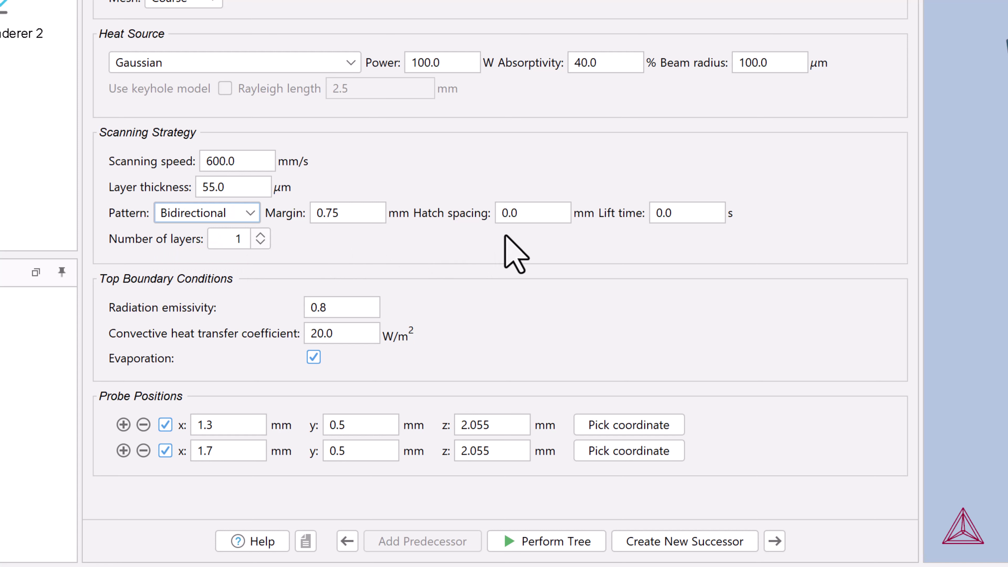
Set the bidirectional scanning pattern's hatch spacing to 0.14 mm and its lift time to 2.5e-4 s
click(535, 216)
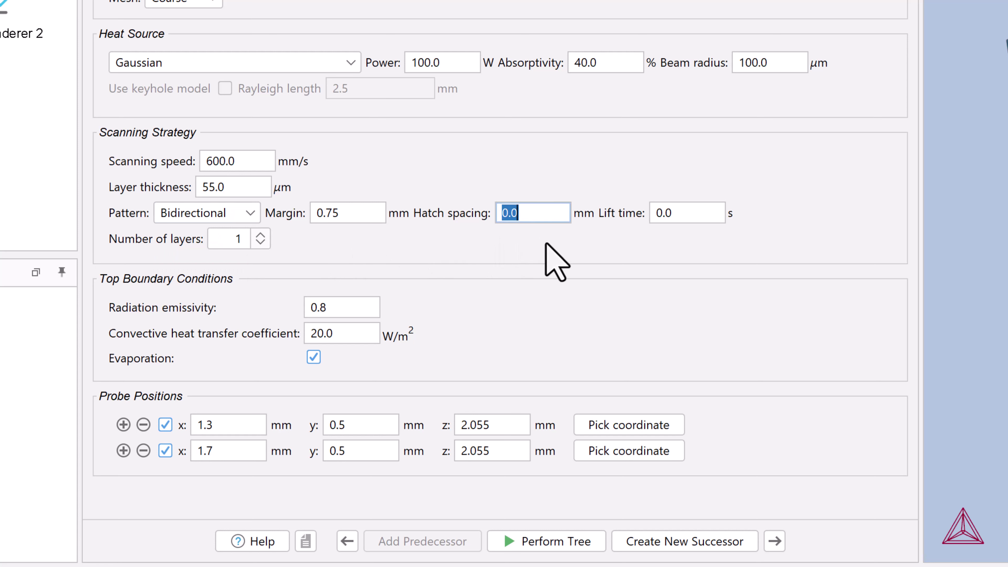
text(0.14)
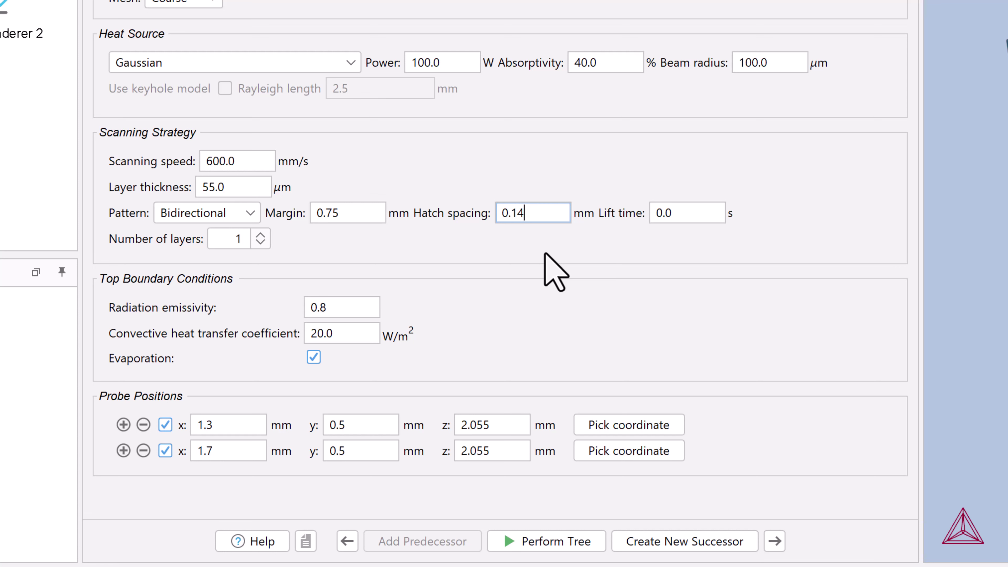
key(Tab)
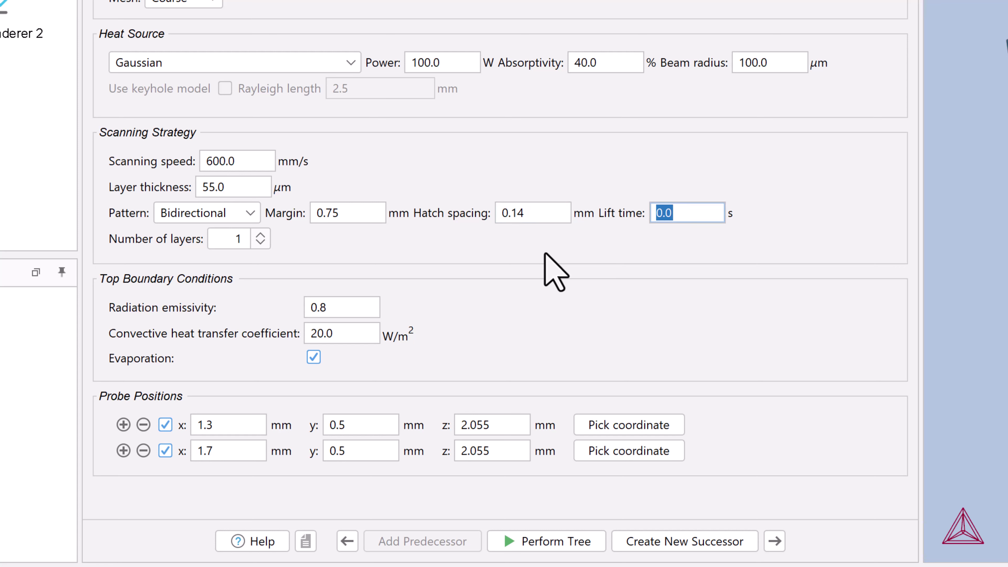
text(2.5e)
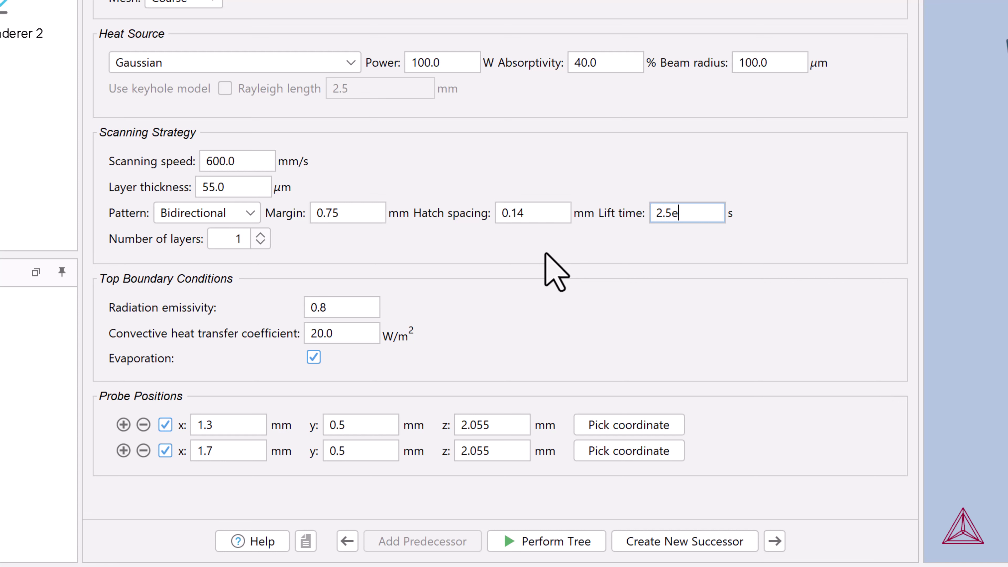
text(-4)
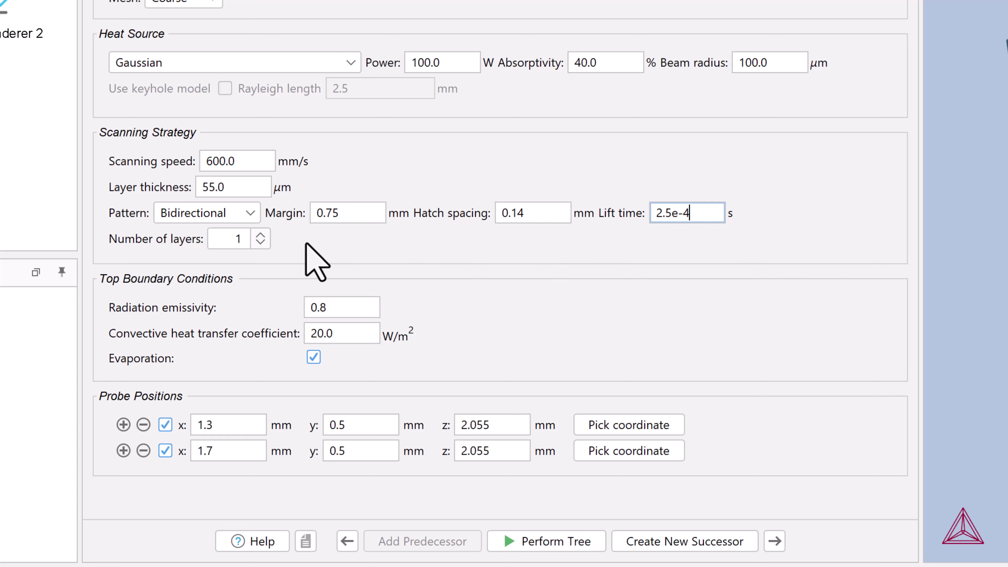
Set the number of layers to 2, with a powder fill time of 2 s and 45 degrees rotation between layers
click(260, 235)
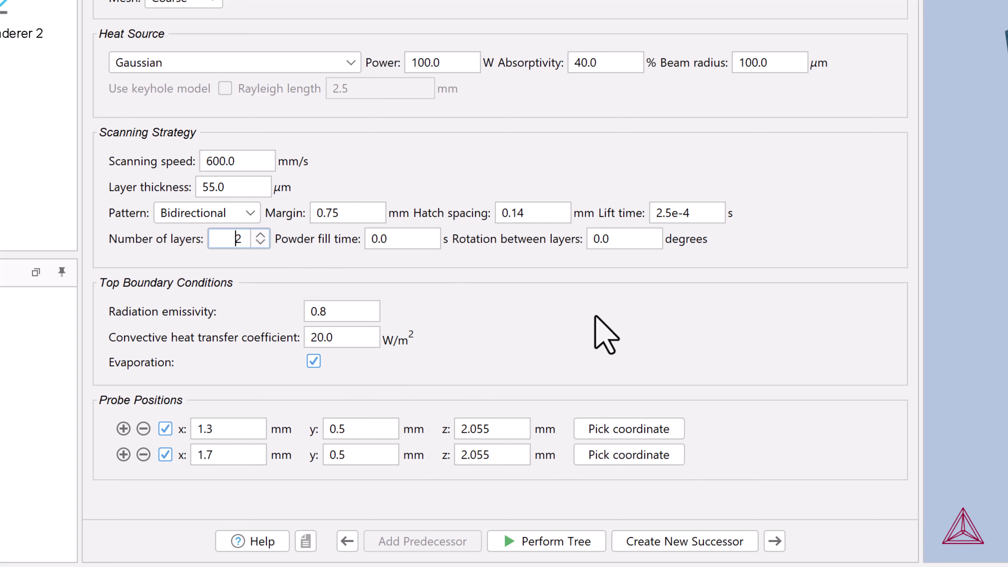
click(427, 240)
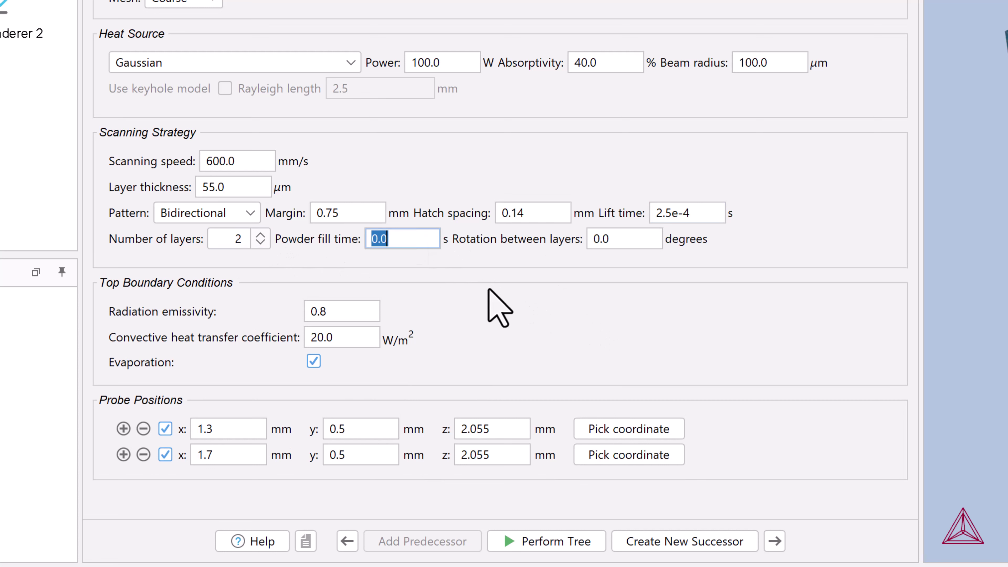
text(2)
key(Tab)
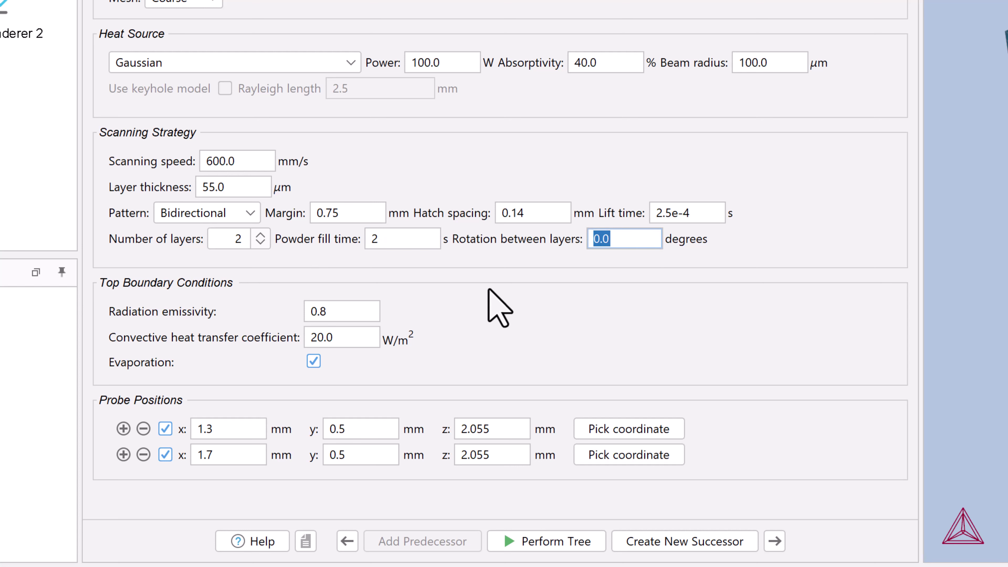
text(45)
Move the first probe to x 1.25 mm and y 1.25 mm
scroll(488, 289, down, 1)
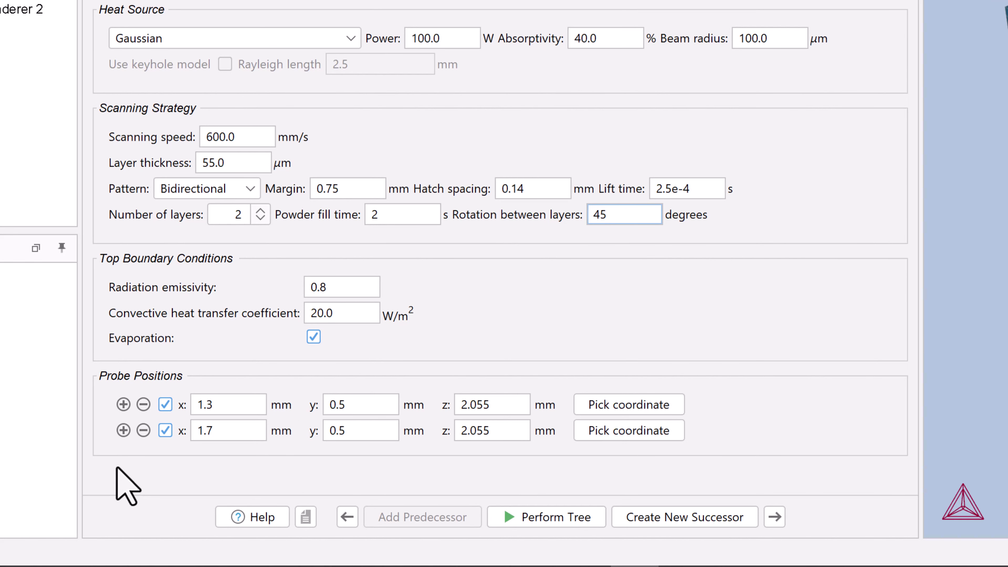
click(240, 403)
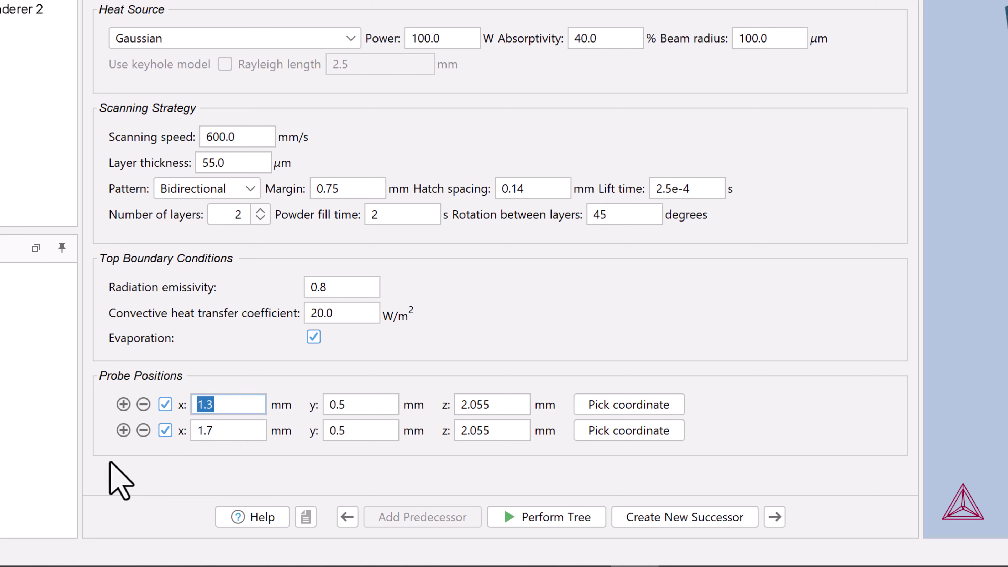
text(1.25)
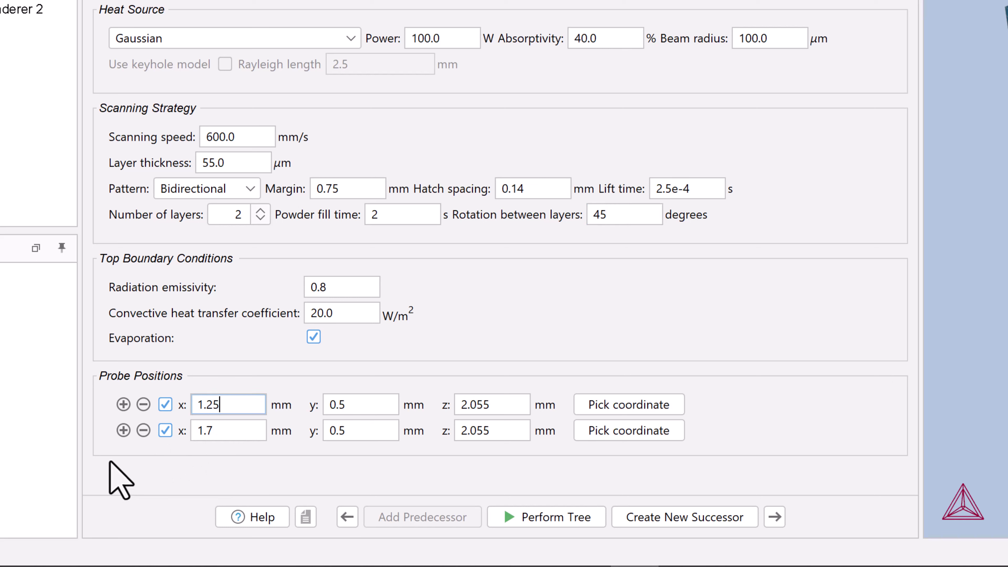
key(Tab)
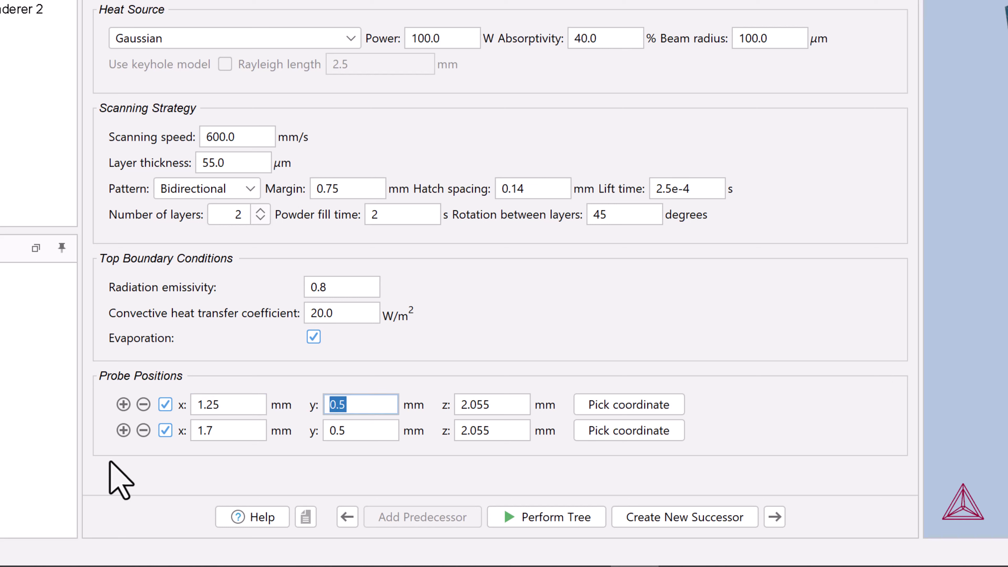
text(1.25)
key(Tab)
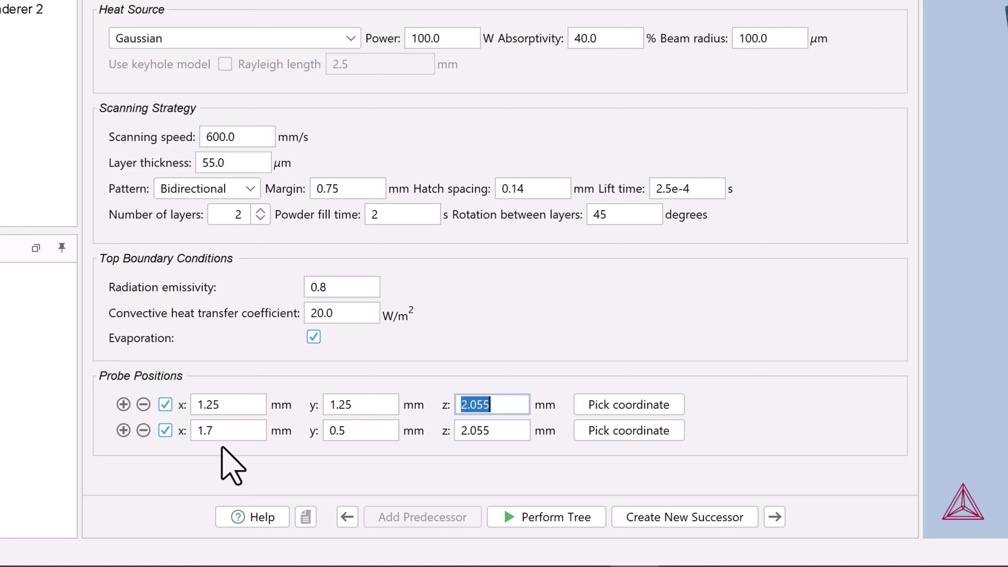
Place the second probe at x 1.25 mm, y 1.25 mm and z 2.11 mm
click(236, 431)
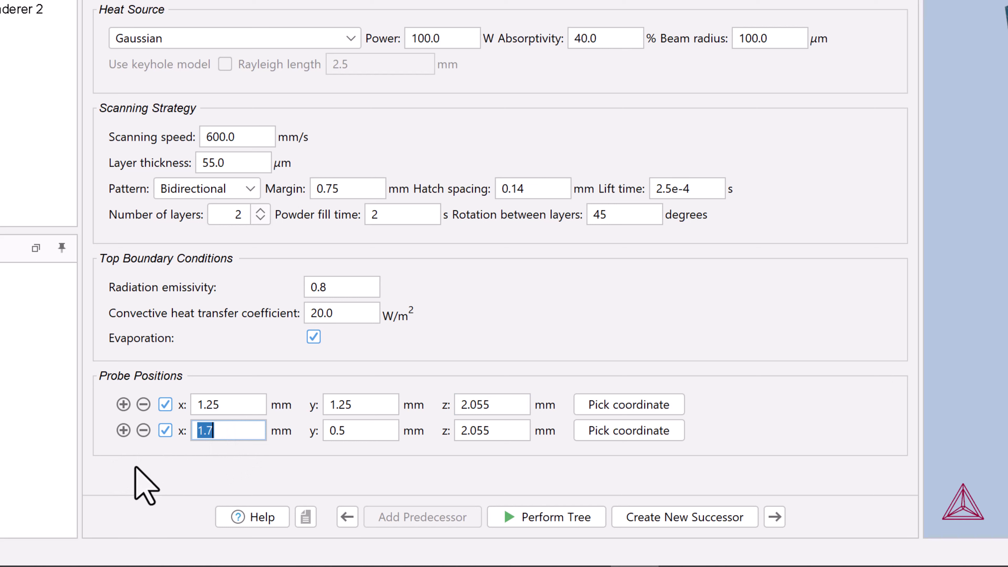
text(1.25)
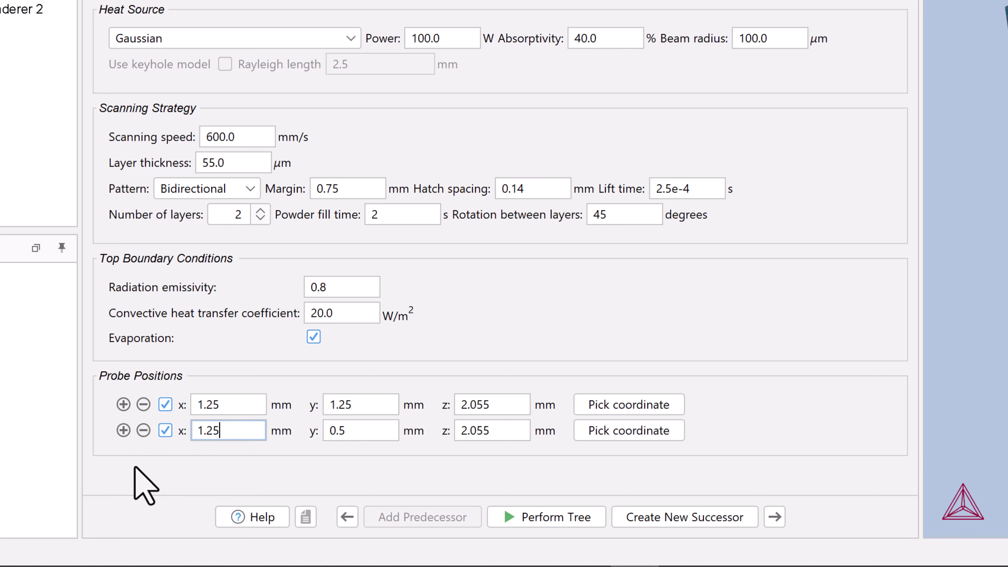
key(Tab)
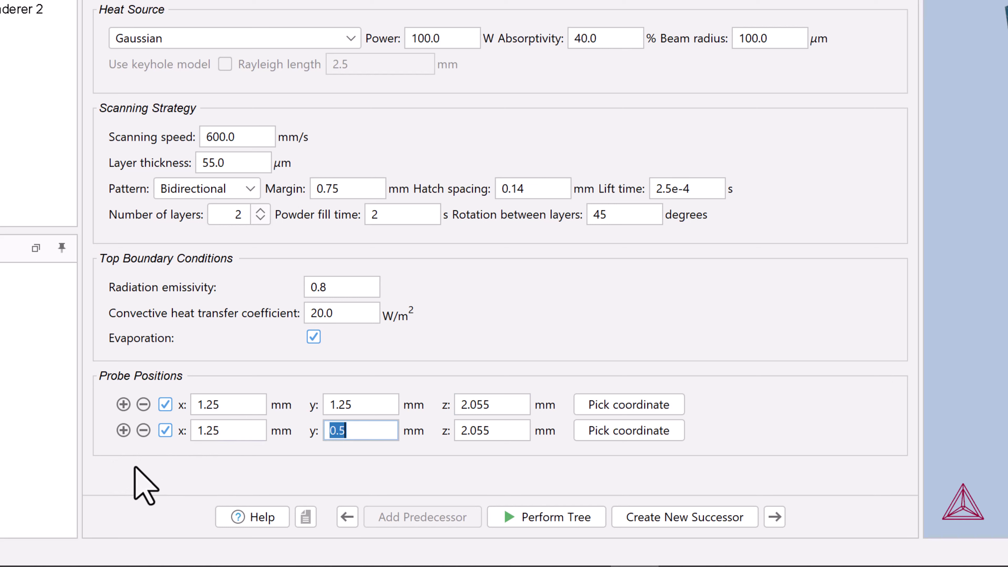
text(1.25)
key(Tab)
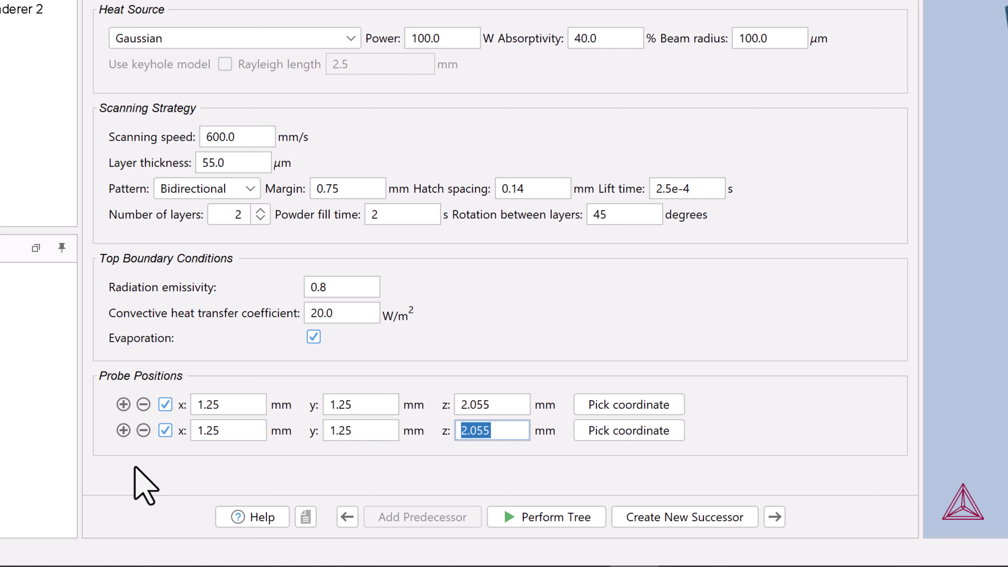
text(2.11)
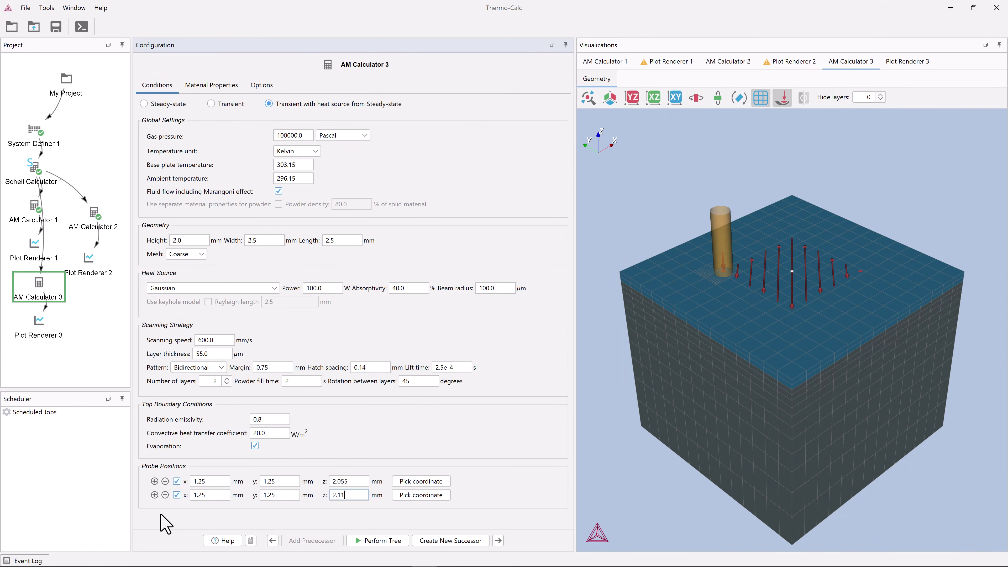
Perform the tree from AM Calculator 3 and perform Plot Renderer 3
right_click(39, 283)
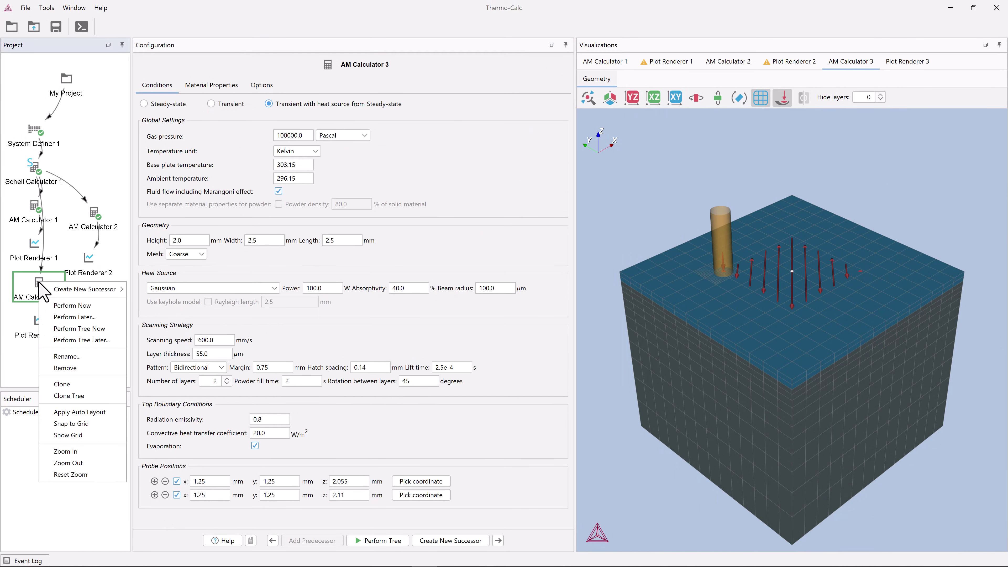
click(45, 328)
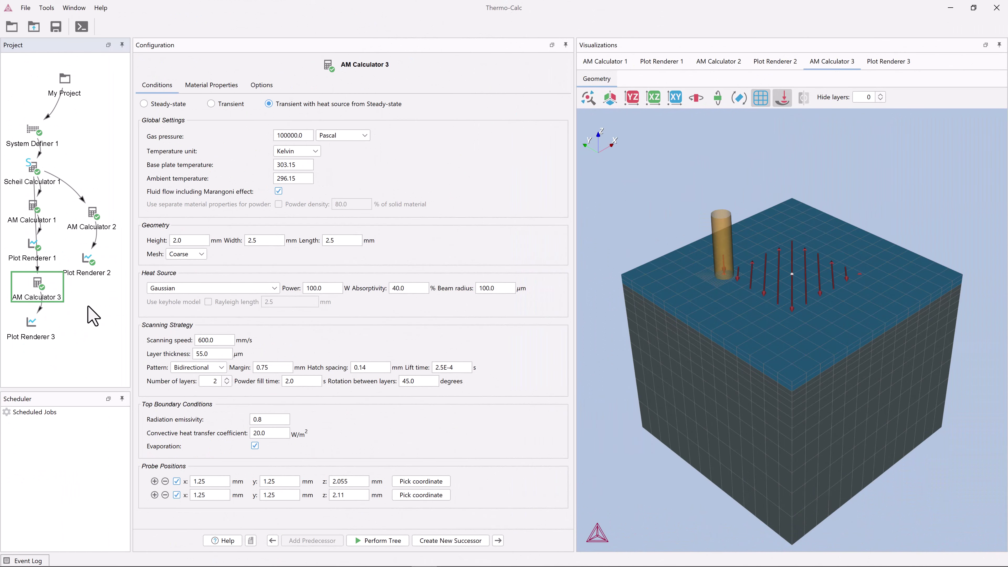
click(31, 329)
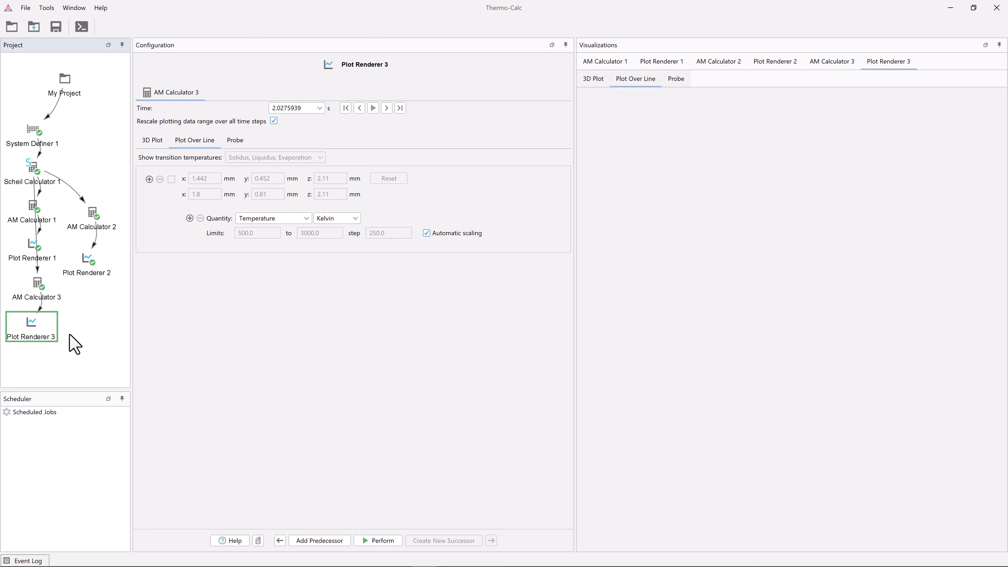
click(375, 541)
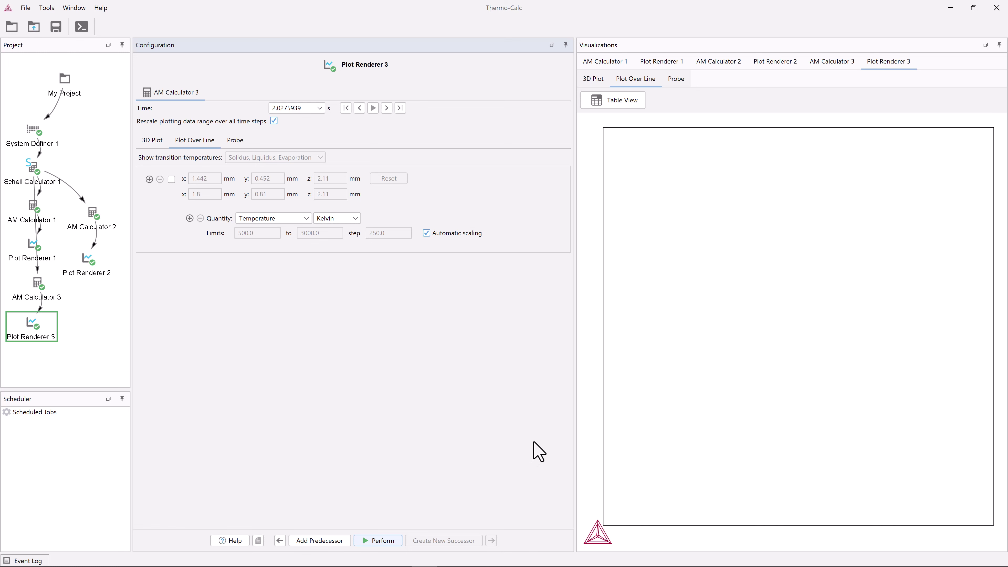
Play the two-layer bidirectional result over time in Plot Renderer 3's 3D plot
click(155, 139)
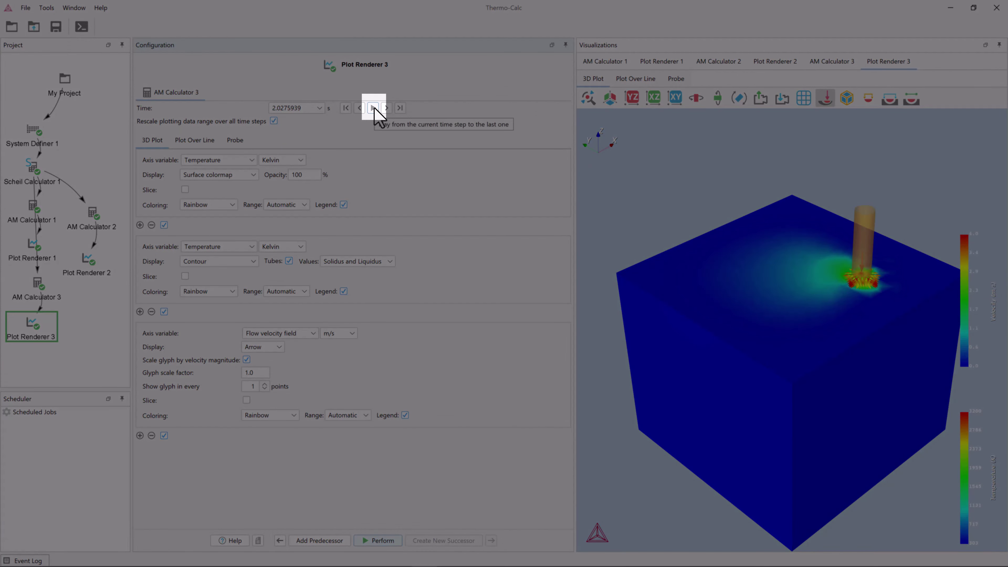
click(372, 107)
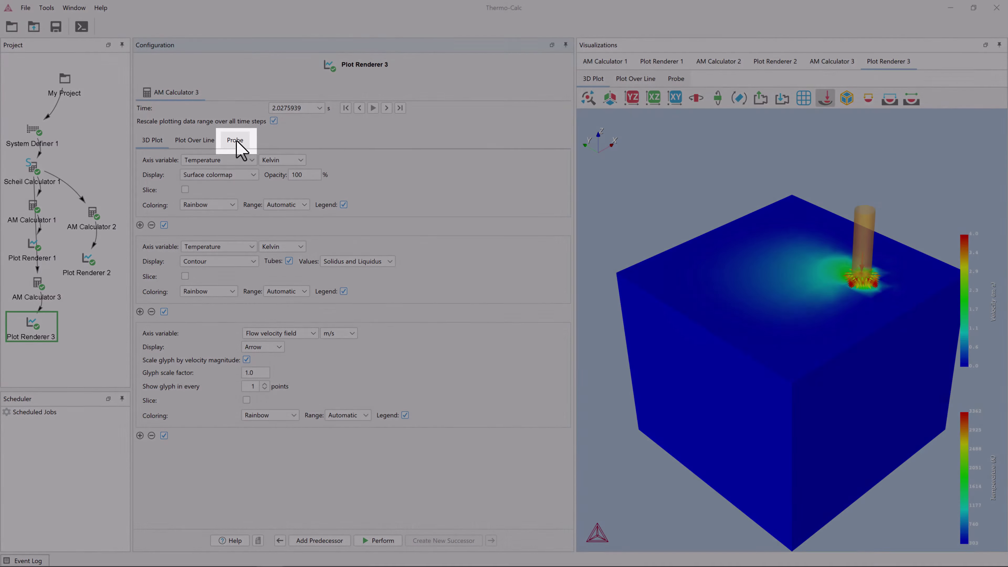
Plot the temperature over time for both Probe 1 and Probe 2, and enlarge about the first 0.1 s of the plot
click(236, 140)
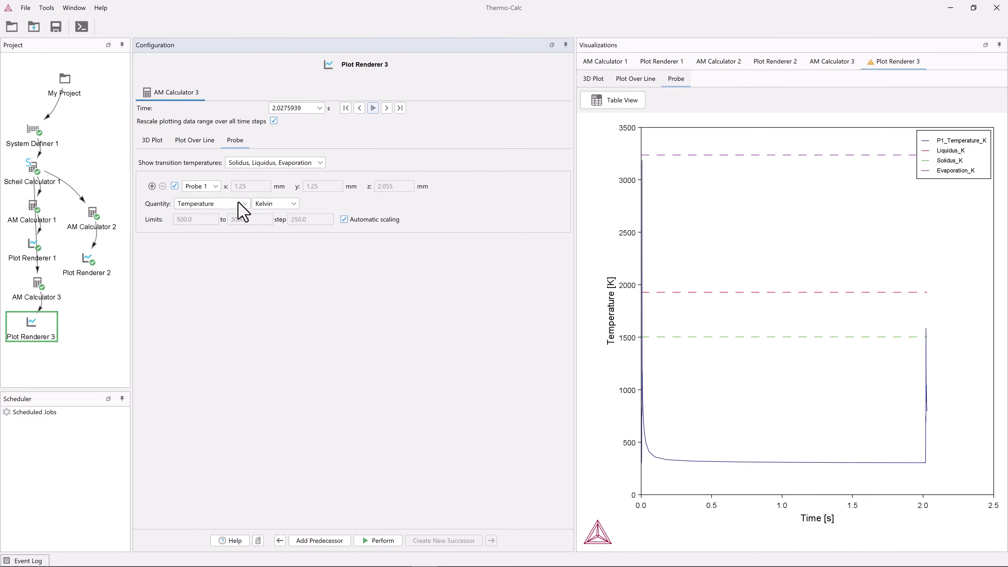
click(239, 204)
click(239, 203)
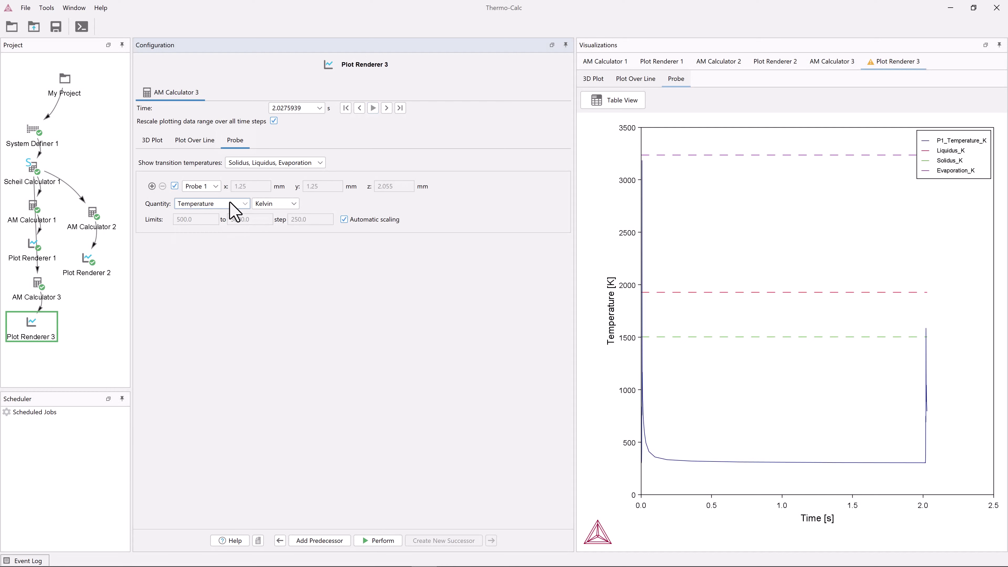
click(152, 186)
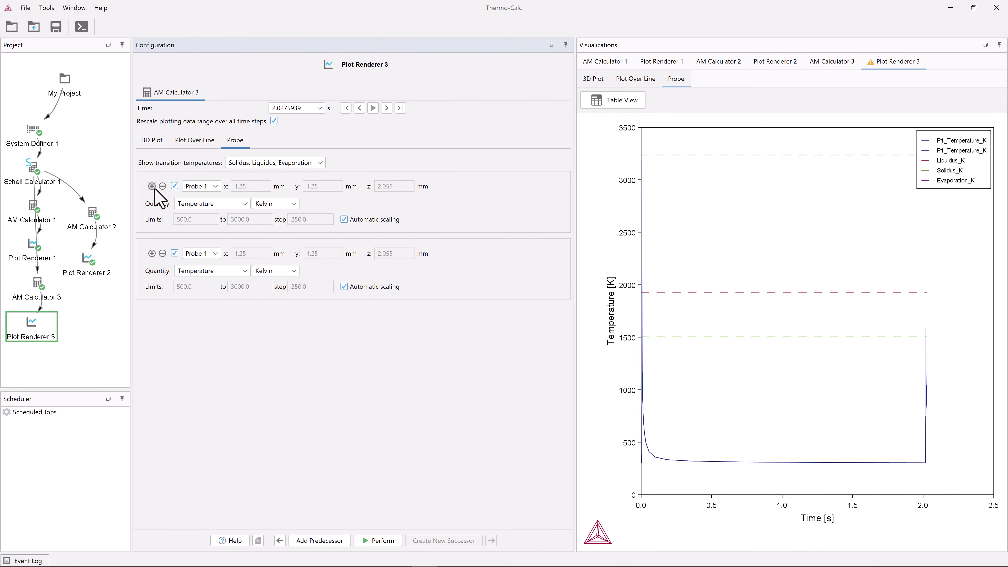
click(210, 253)
click(210, 274)
click(240, 271)
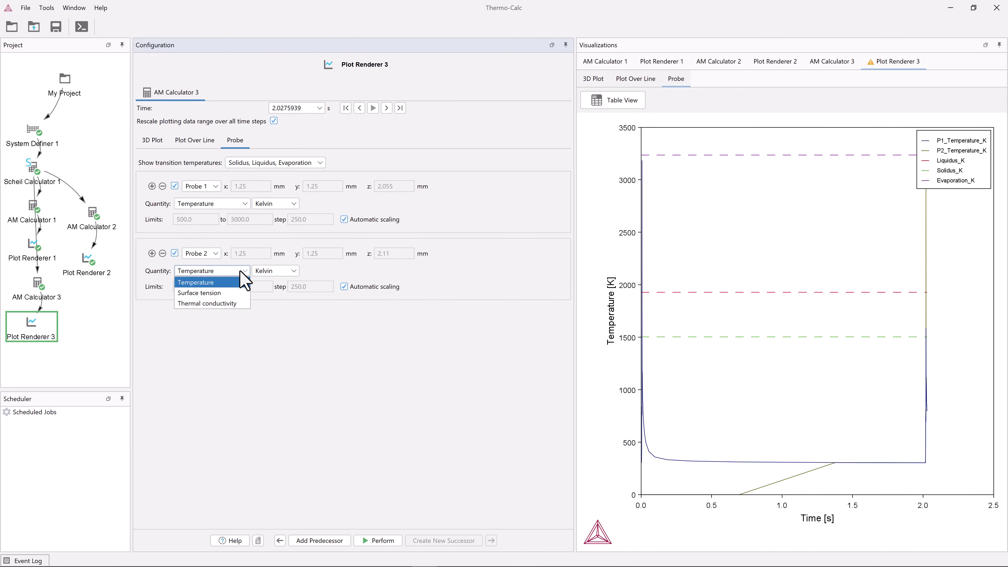
click(241, 270)
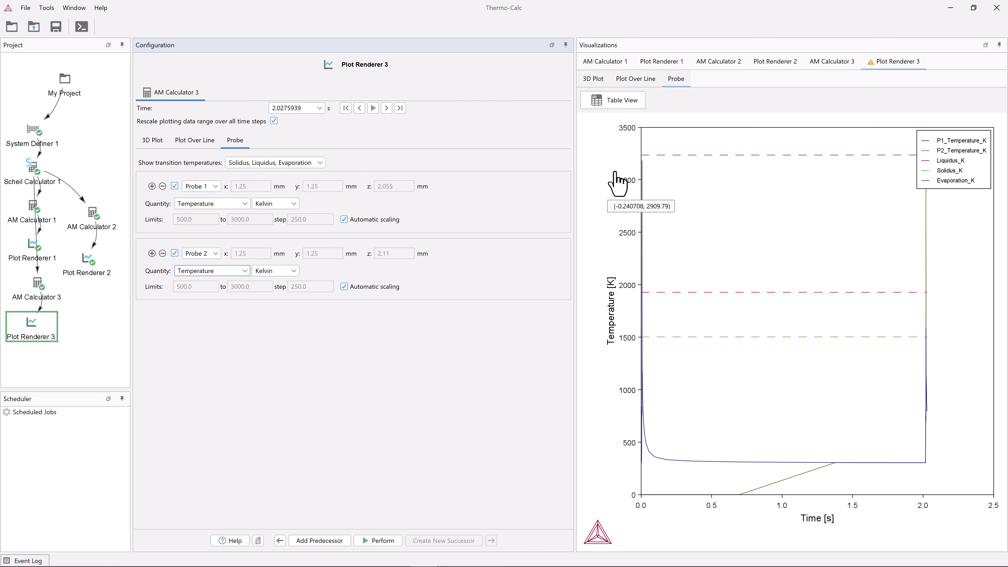
drag(640, 129, 656, 507)
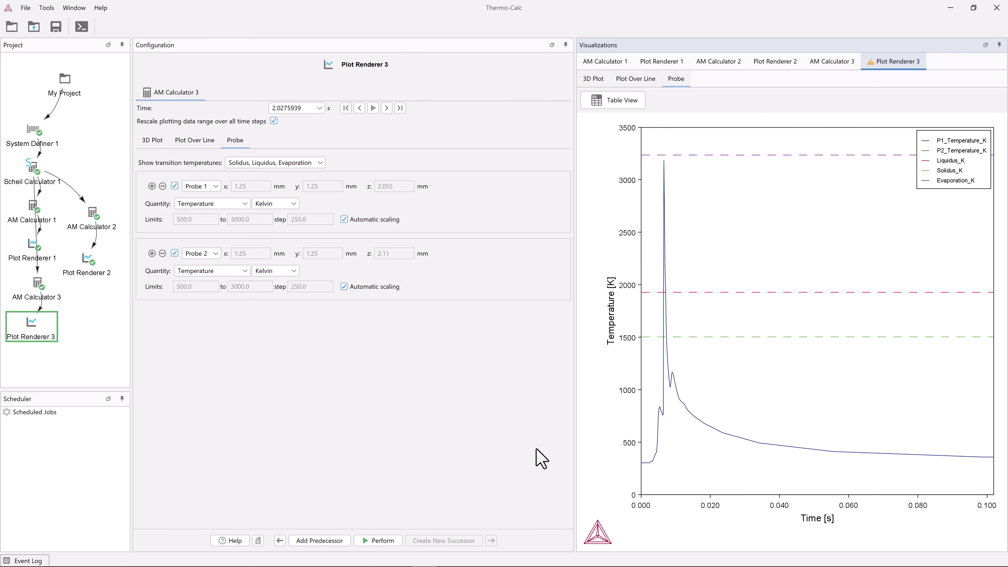
Enable the temperature plot over the default line in Plot Renderer 3
click(209, 140)
click(170, 179)
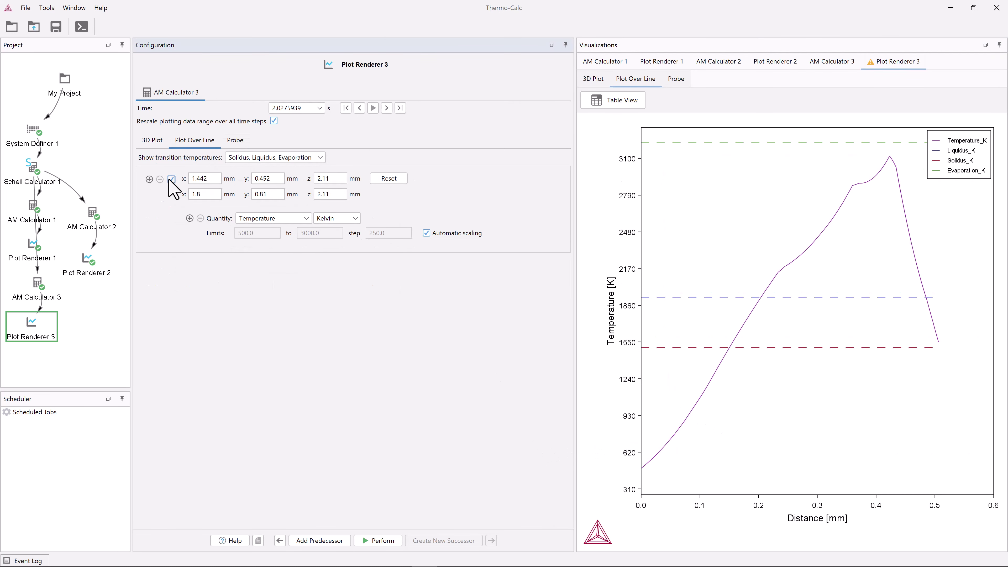